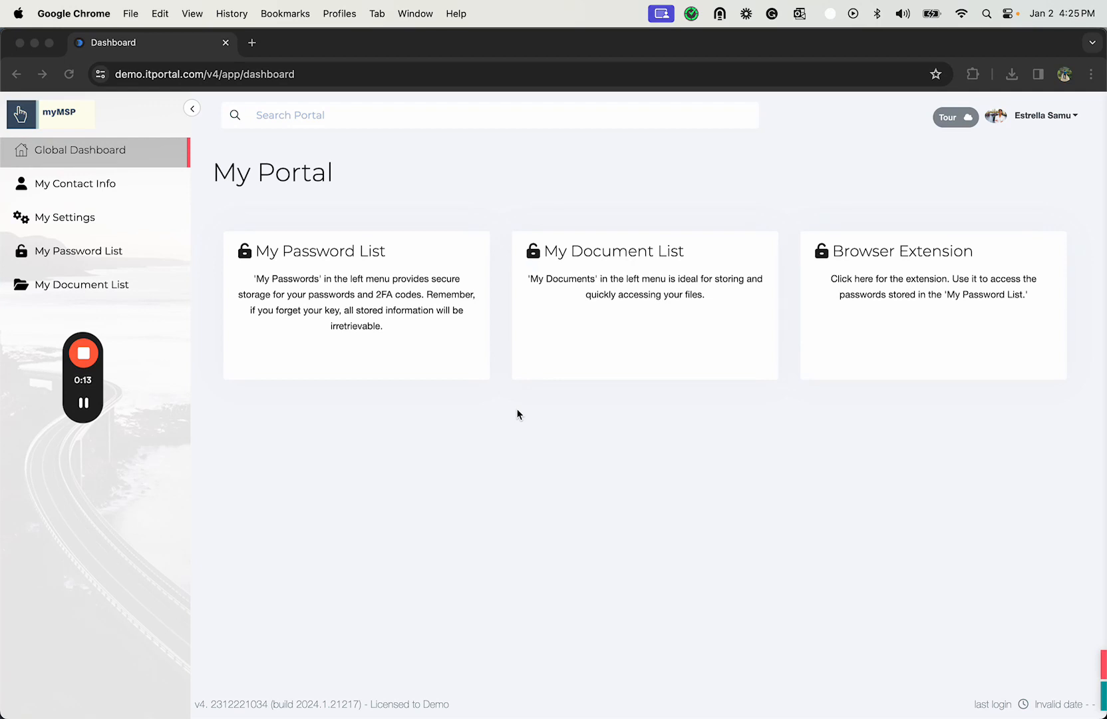
# - Open the personal password list and add a personal encryption key for it
pyautogui.click(155, 292)
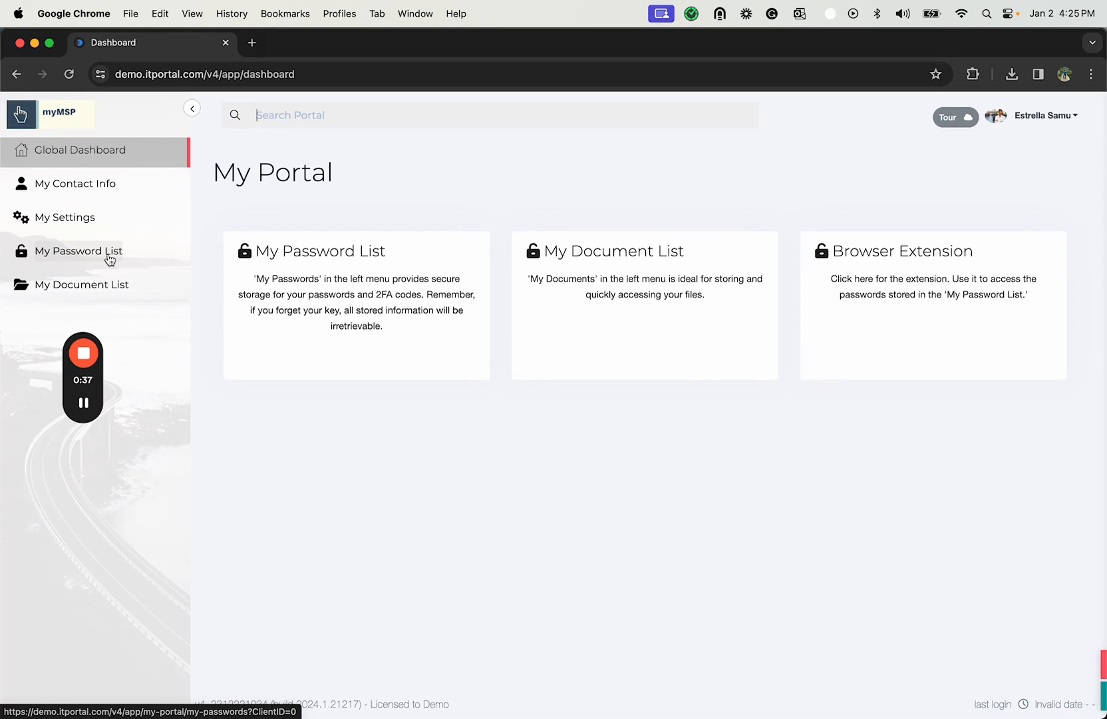
pyautogui.click(62, 255)
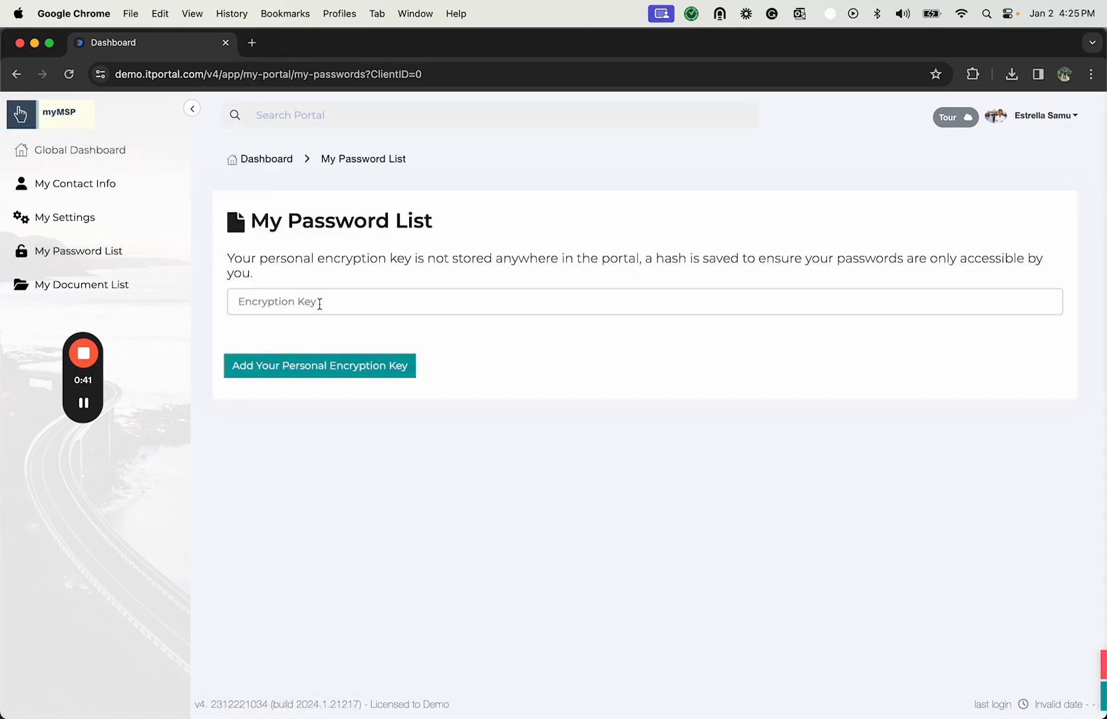
pyautogui.click(320, 303)
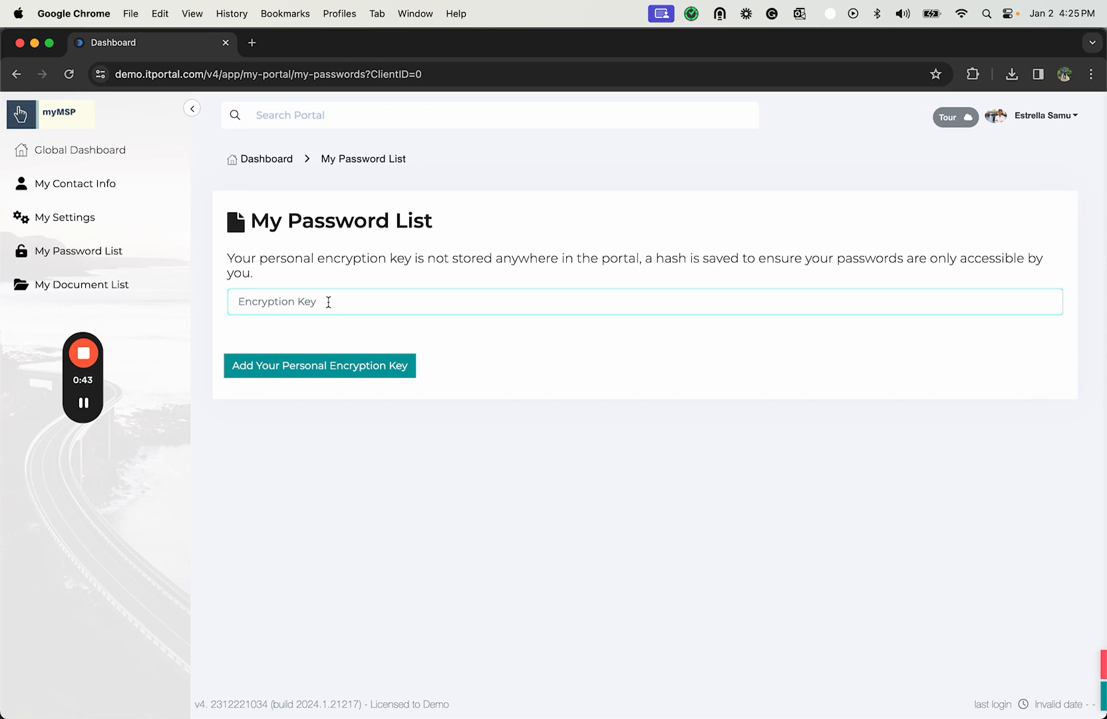
pyautogui.write('abcdefgh')
pyautogui.click(322, 370)
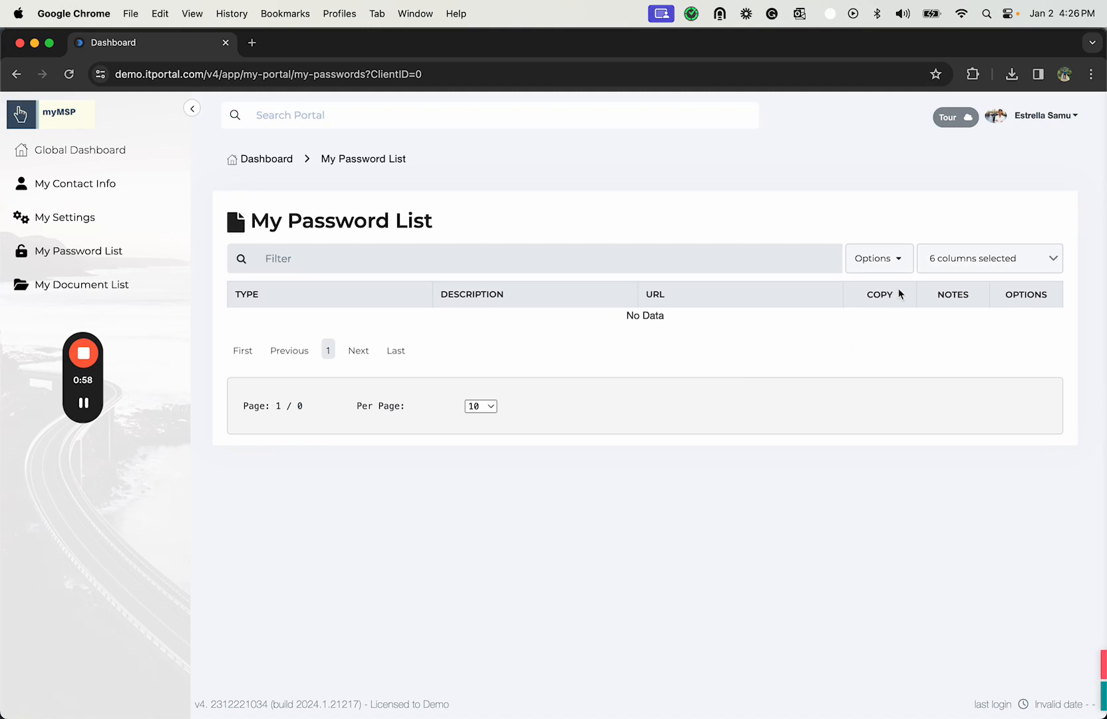
# - Start a new password entry and create the custom password type "Business Banking" for it
pyautogui.click(904, 267)
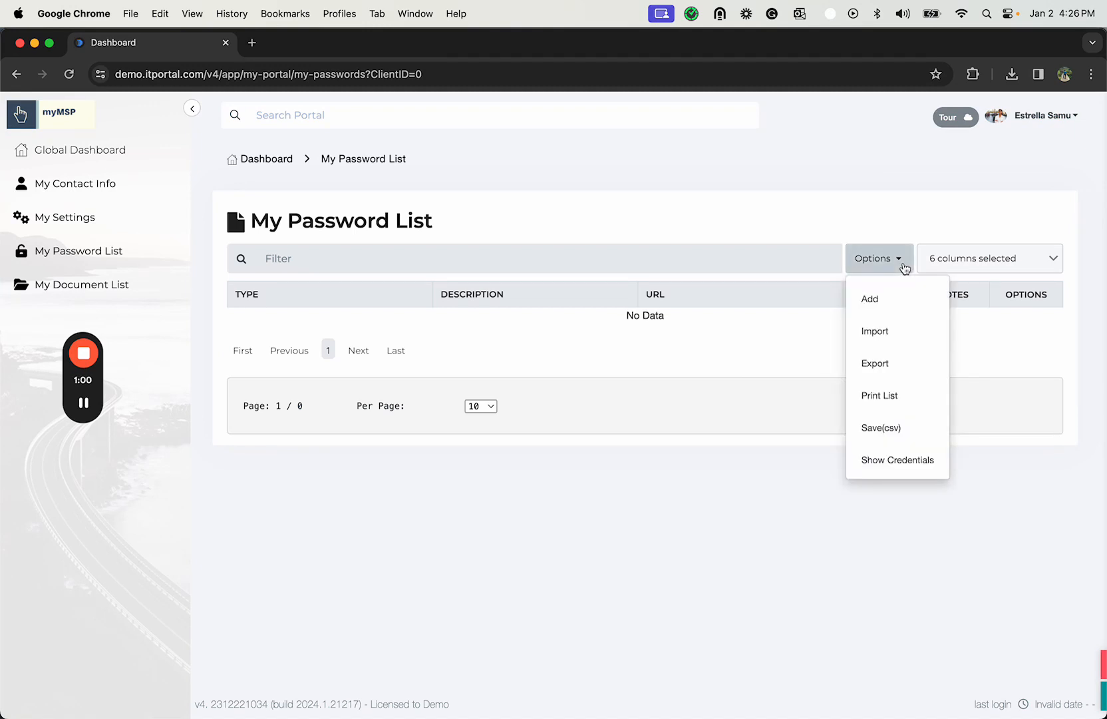
pyautogui.click(877, 305)
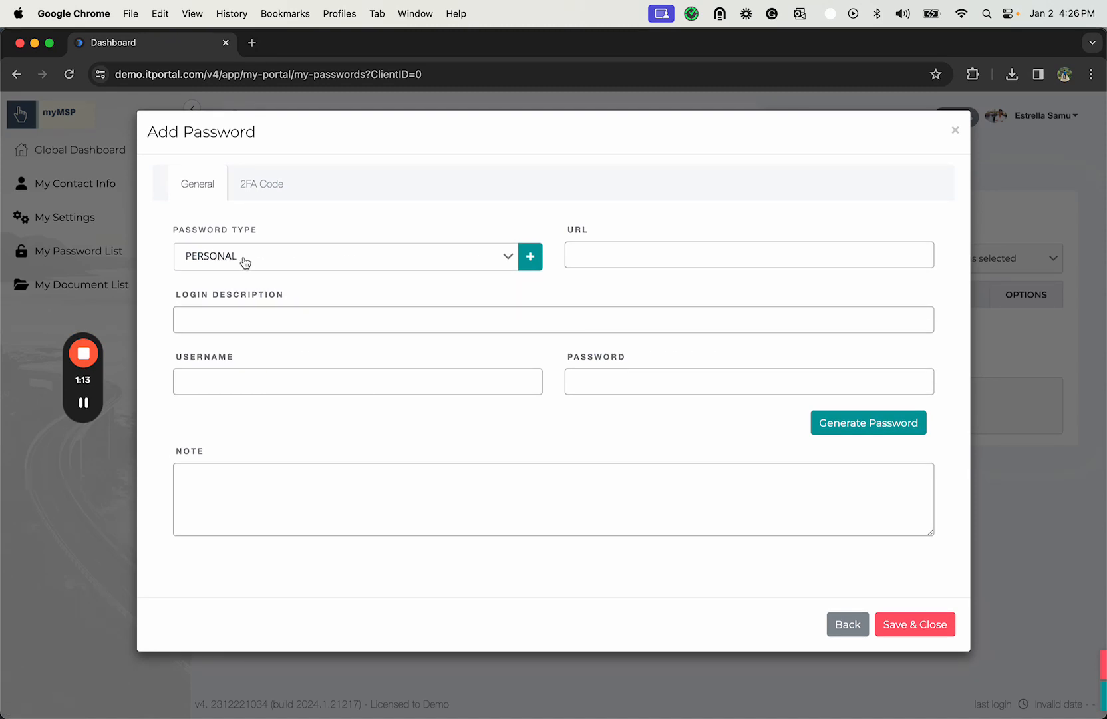
pyautogui.click(408, 262)
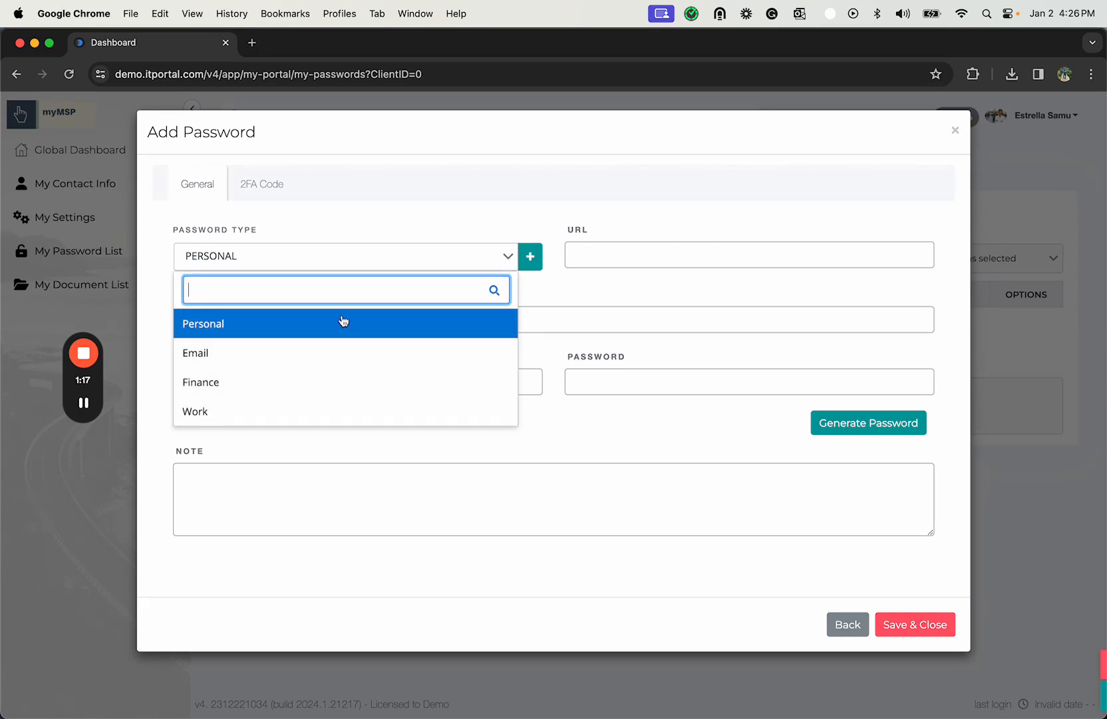
pyautogui.click(531, 259)
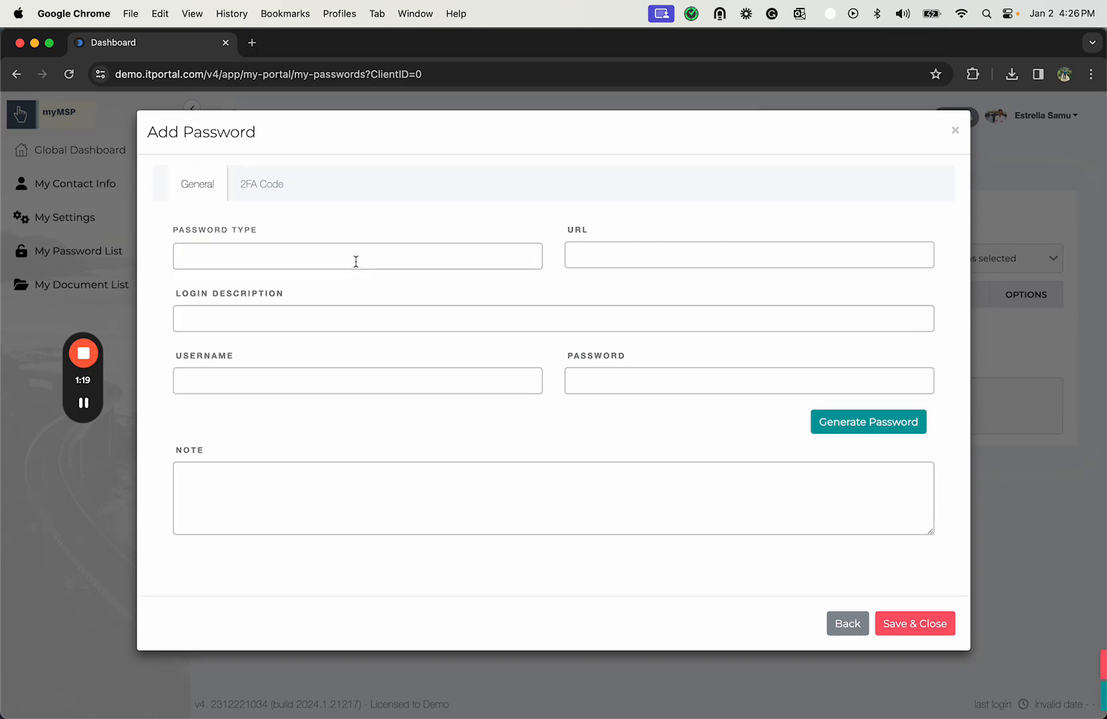
pyautogui.click(356, 259)
pyautogui.write('Business')
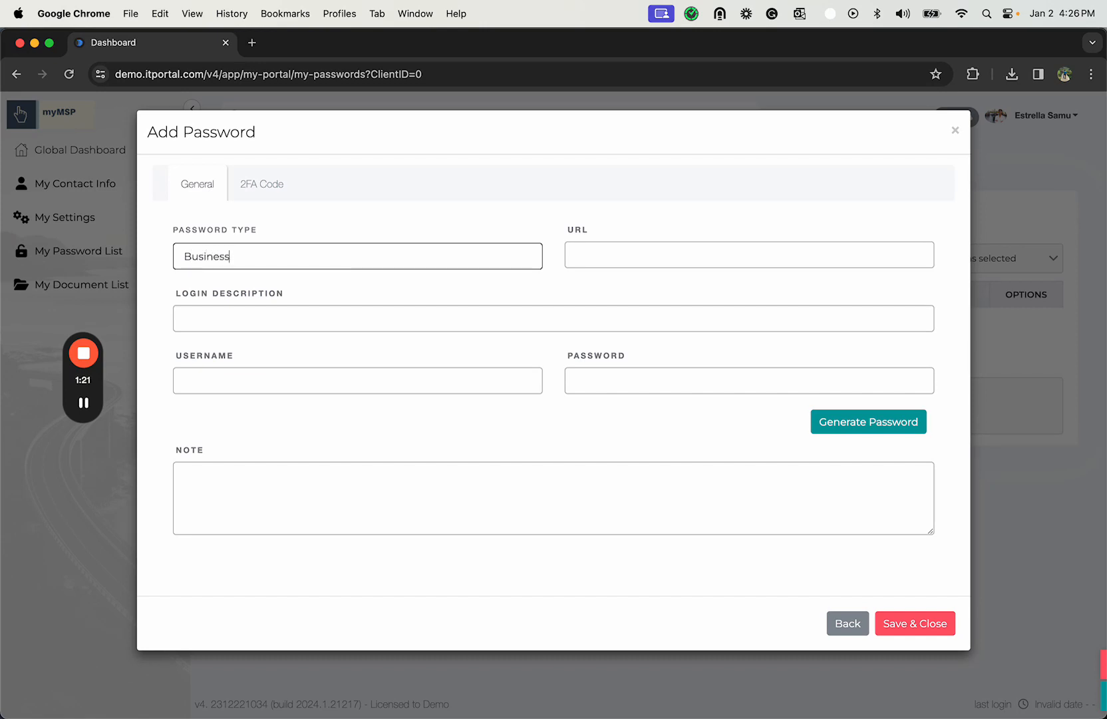
pyautogui.press('Tab')
pyautogui.hotkey('shift', 'Tab')
pyautogui.press('Right')
pyautogui.write('Banking')
pyautogui.press('Tab')
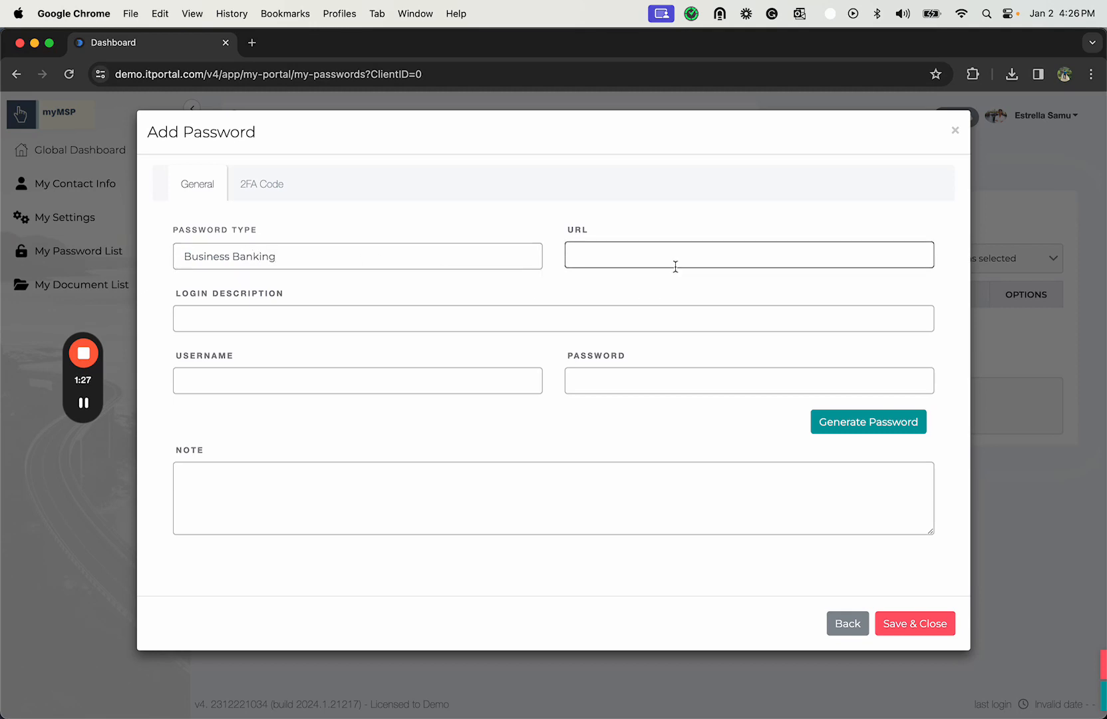
pyautogui.write('https://www.chase.com')
pyautogui.click(357, 316)
pyautogui.write('Chase Busine')
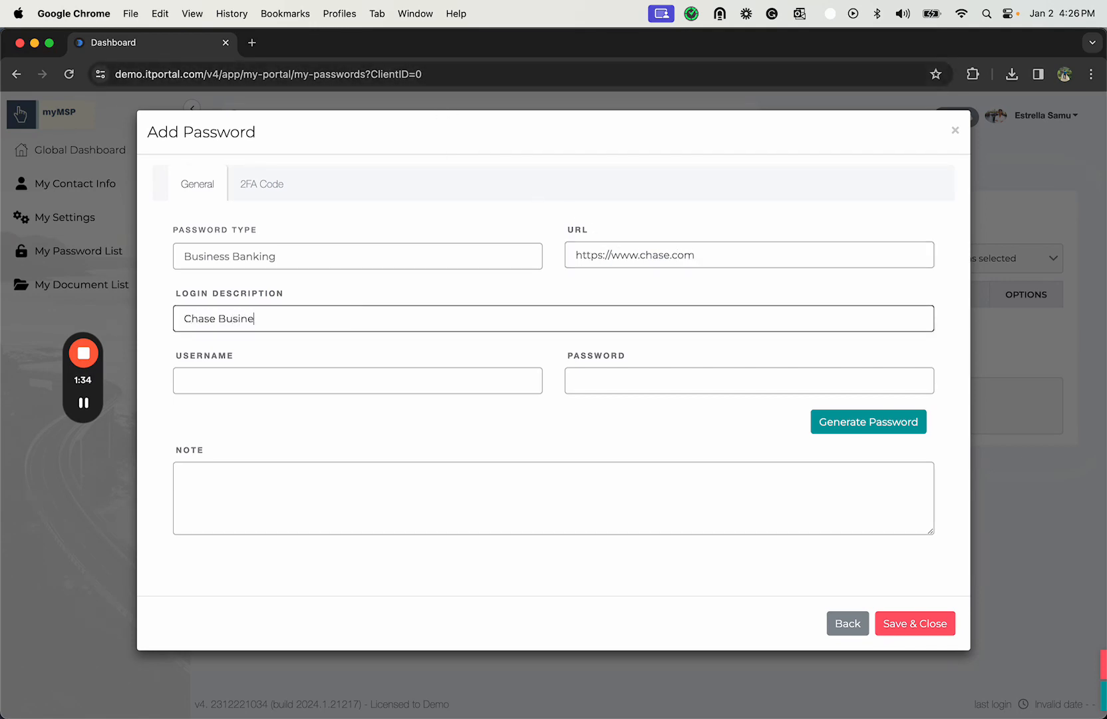
pyautogui.write('ss Banking for Savings')
# - Enter myMSP8112 as the username of the new password entry
pyautogui.click(309, 383)
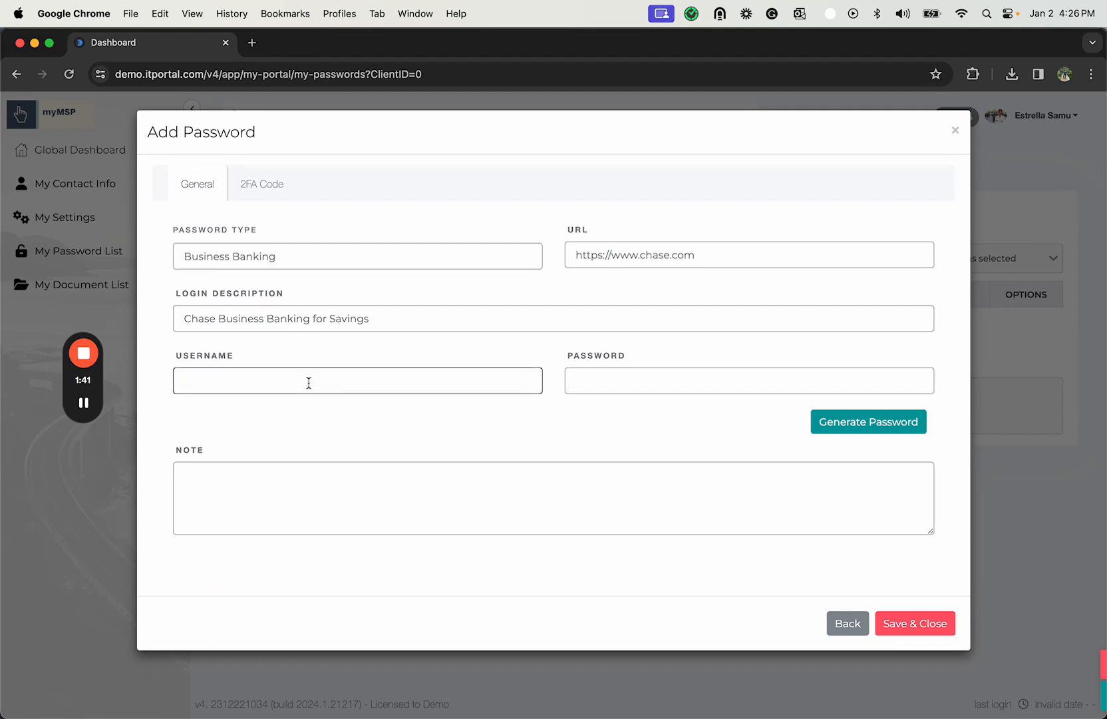
pyautogui.write('myMSP8112')
# - Fill the password field with a generated passphrase, using a minimum word length of 4 and random capitalization of the first letter
pyautogui.click(633, 379)
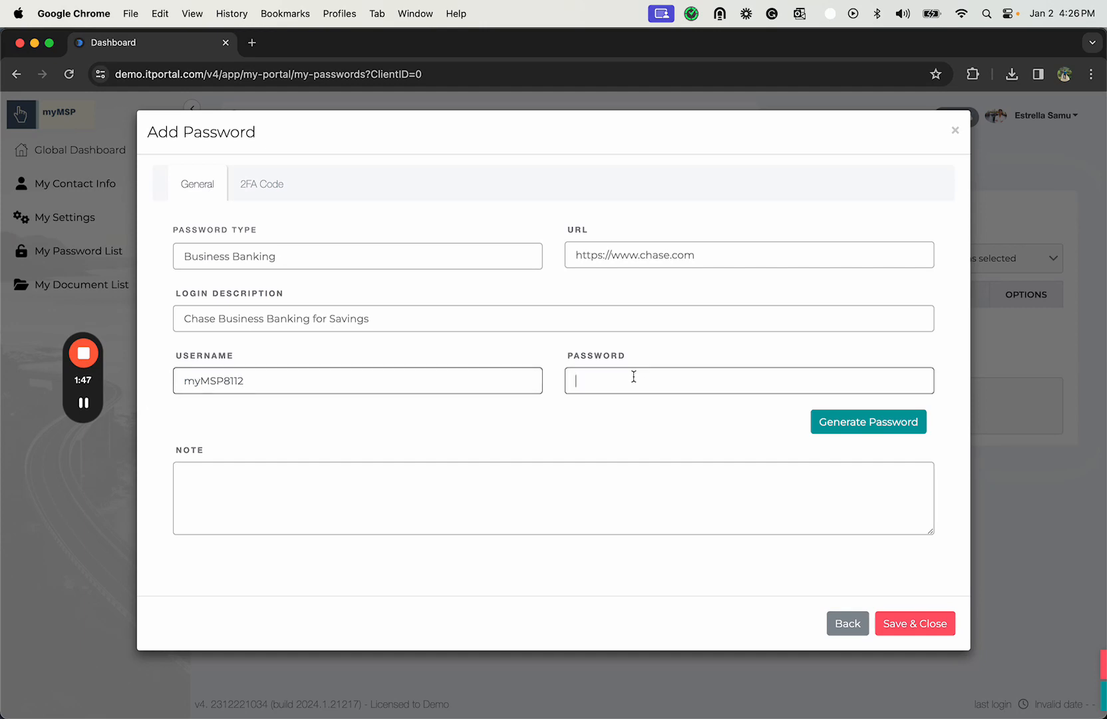
pyautogui.click(874, 428)
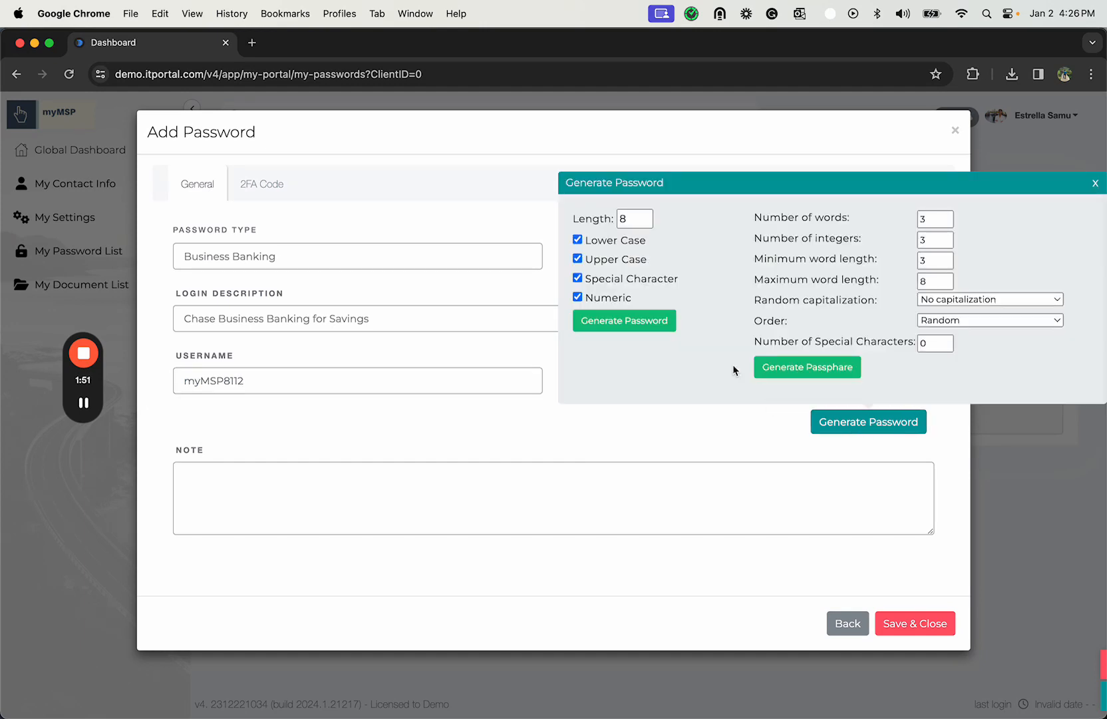
pyautogui.doubleClick(932, 260)
pyautogui.write('4')
pyautogui.click(988, 299)
pyautogui.click(976, 314)
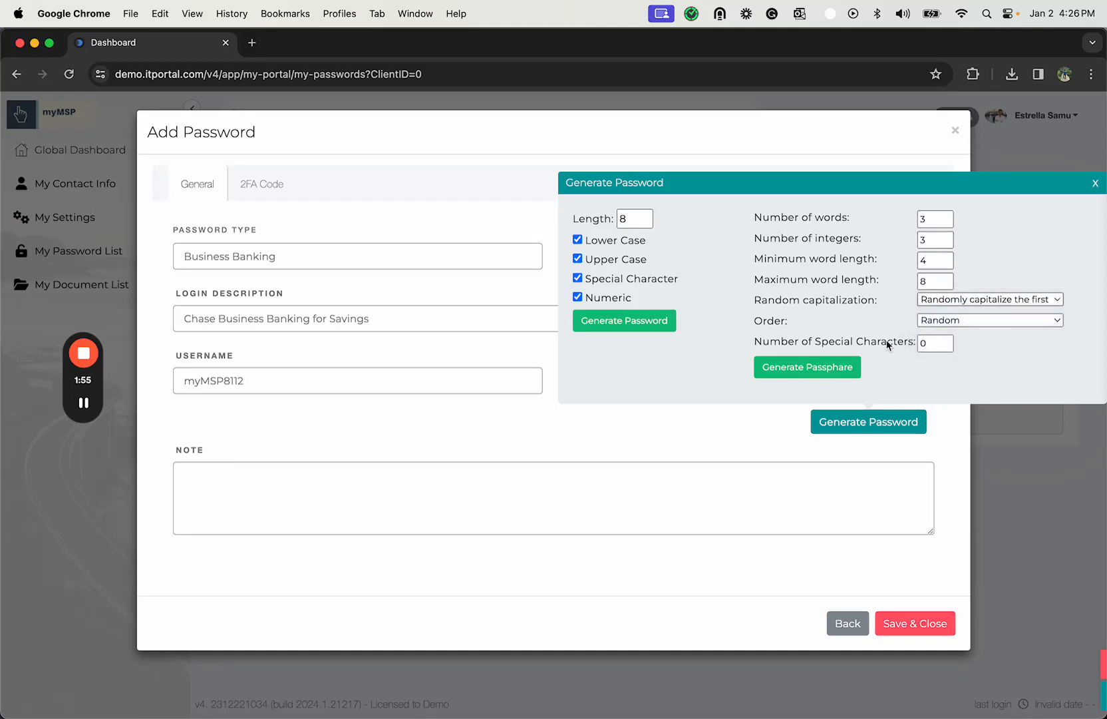
pyautogui.click(825, 367)
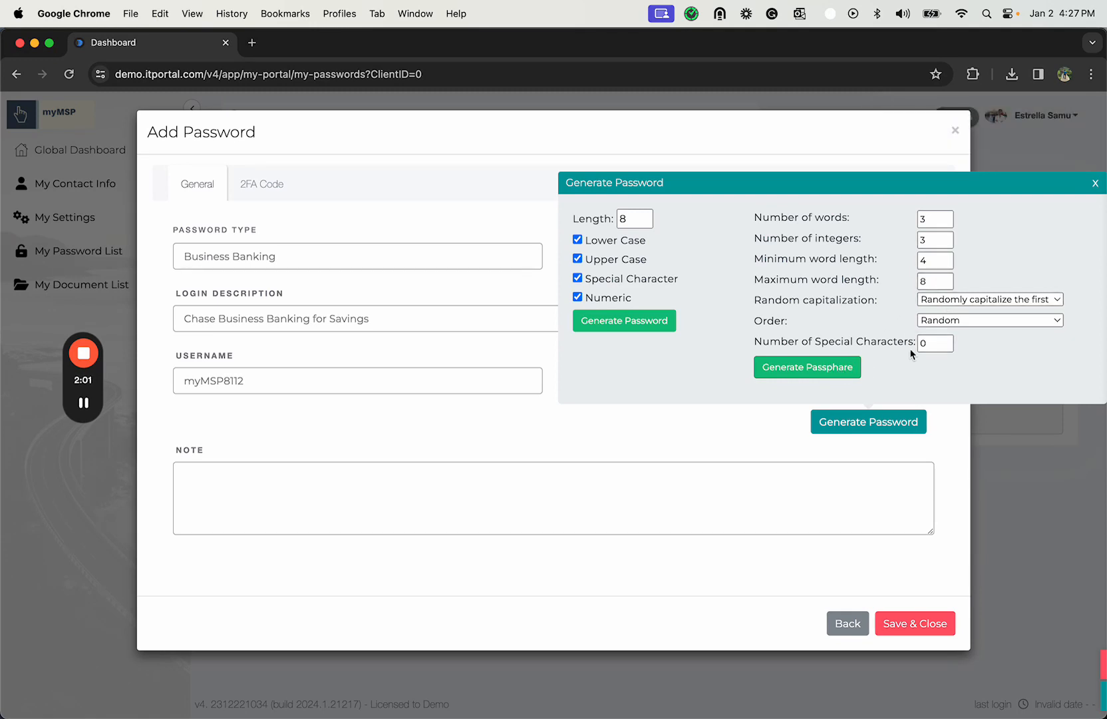
pyautogui.click(892, 343)
pyautogui.click(828, 364)
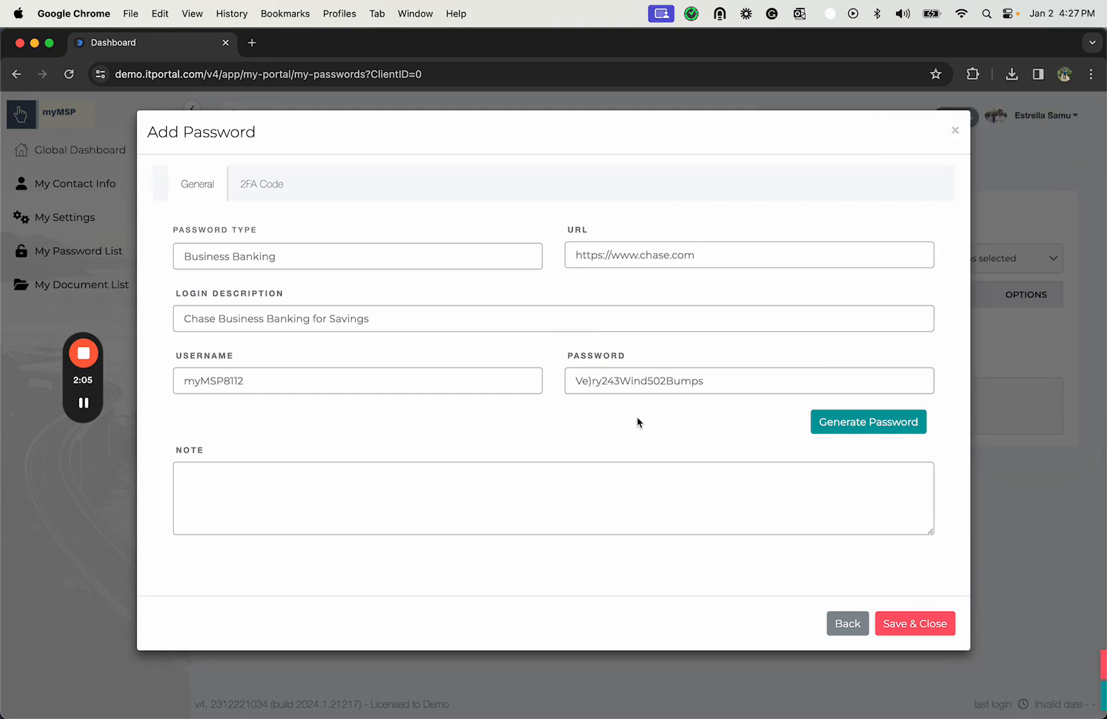
# - Open the 2FA code settings of the new password entry
pyautogui.click(284, 484)
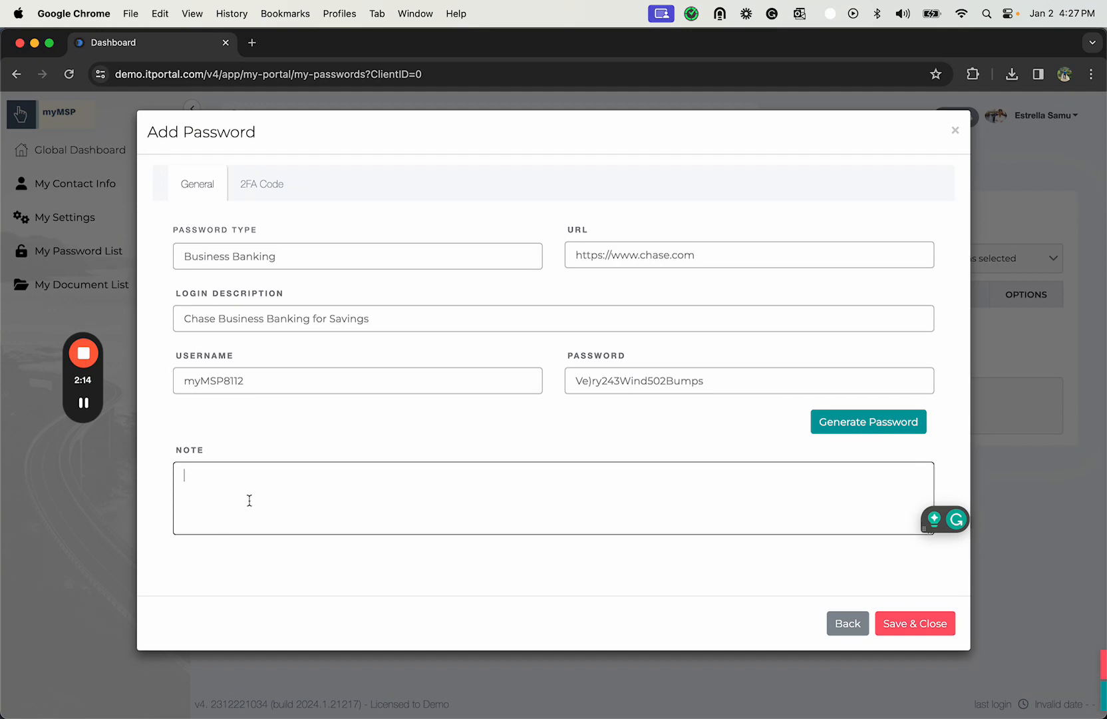
pyautogui.click(265, 188)
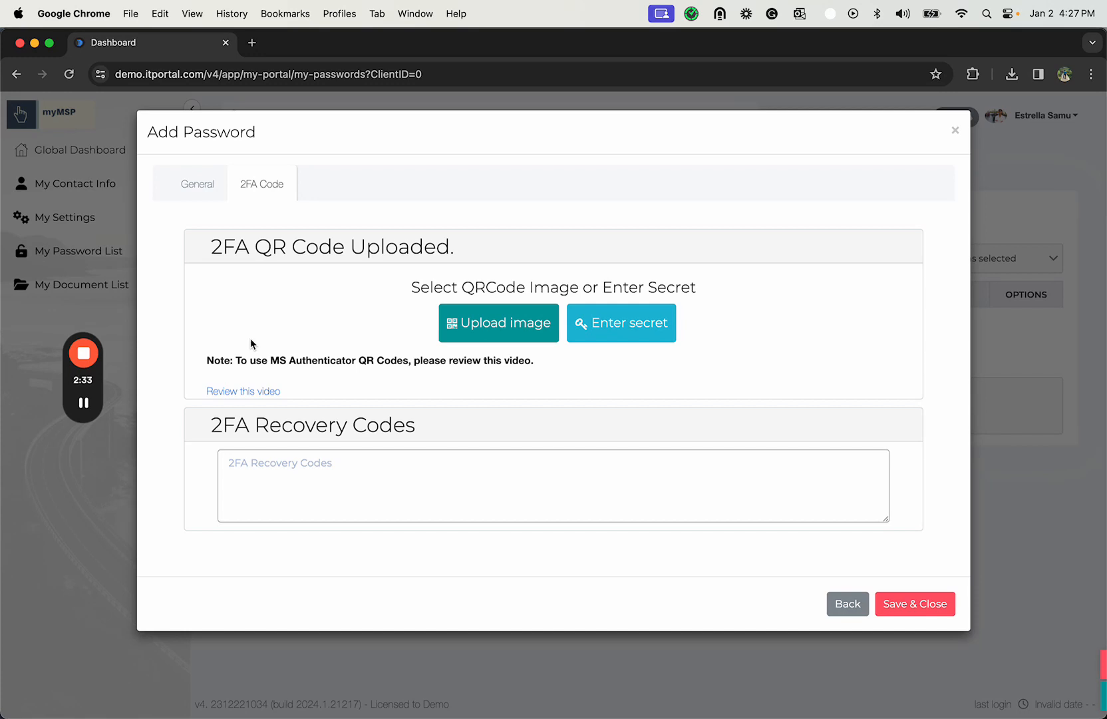
pyautogui.click(89, 400)
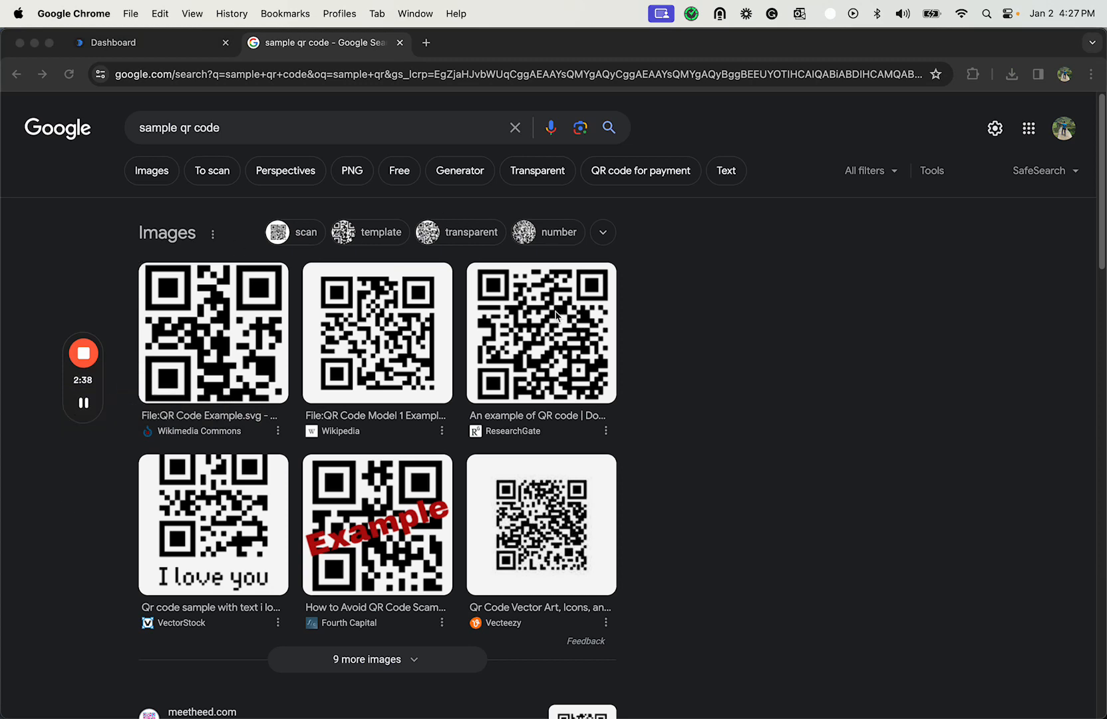
pyautogui.rightClick(570, 328)
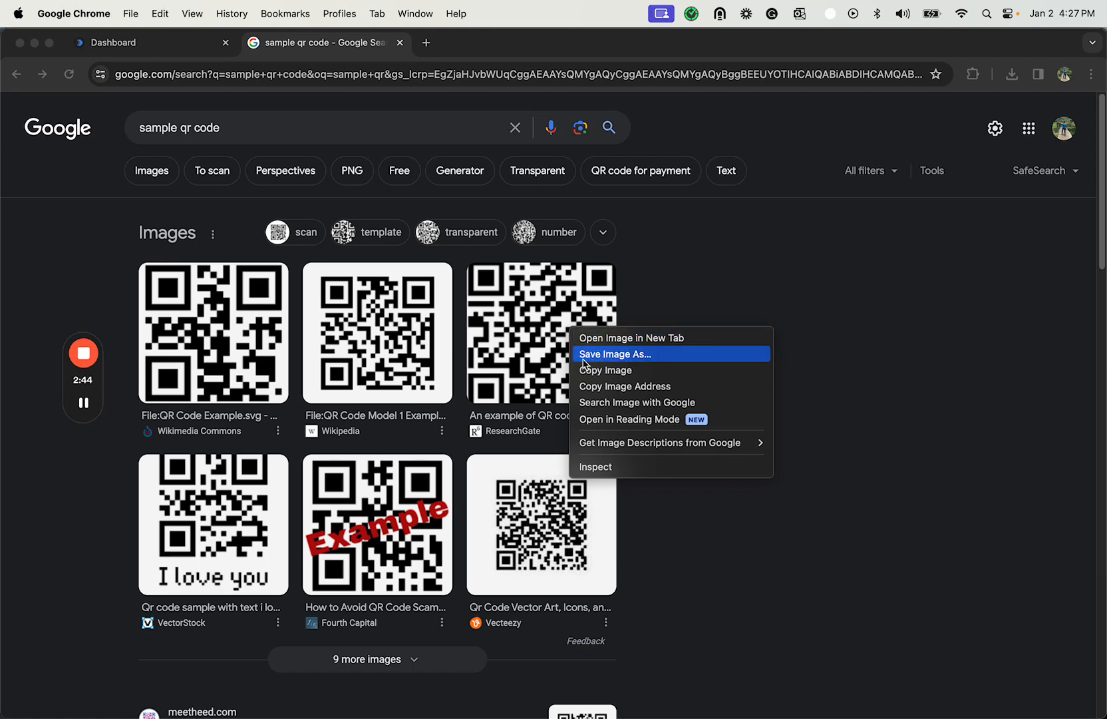
pyautogui.click(163, 44)
pyautogui.click(163, 44)
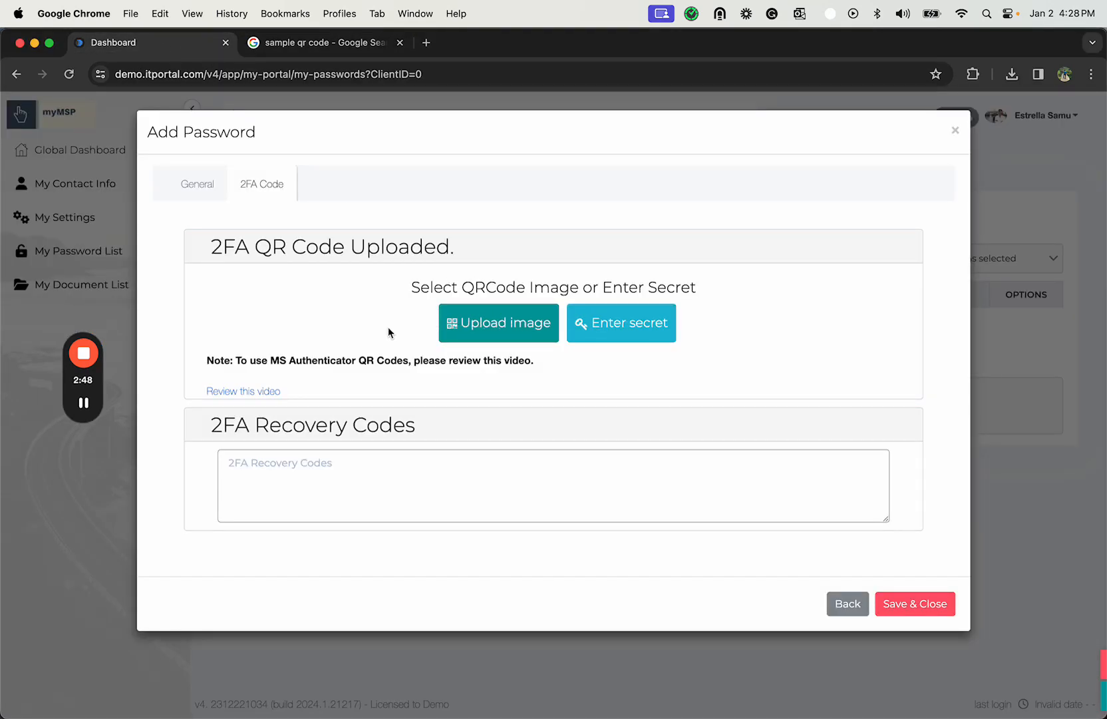
# - Upload the image qr-code.png as the 2FA QR code of the password entry
pyautogui.moveTo(92, 412)
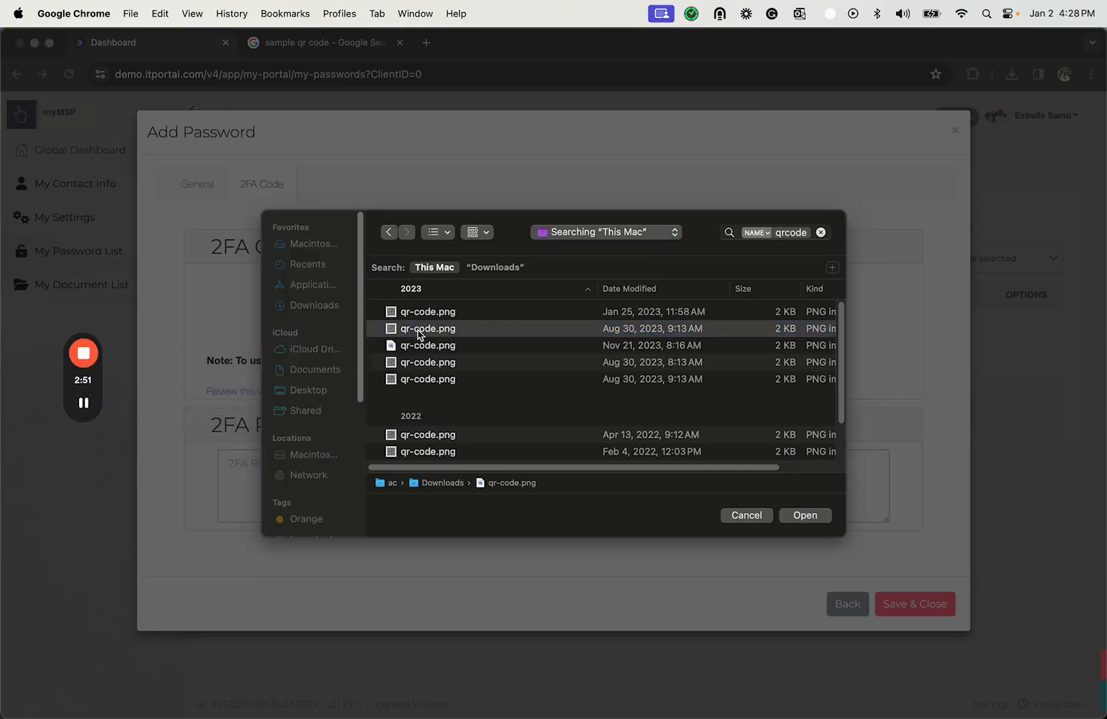
pyautogui.click(419, 331)
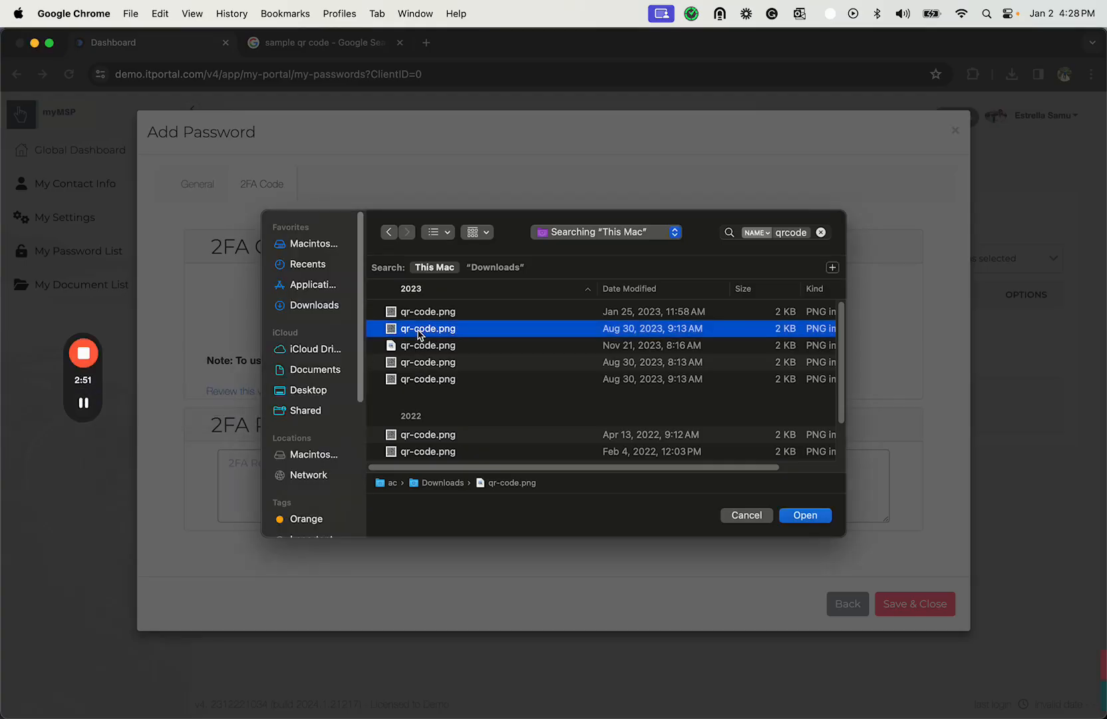
pyautogui.click(805, 521)
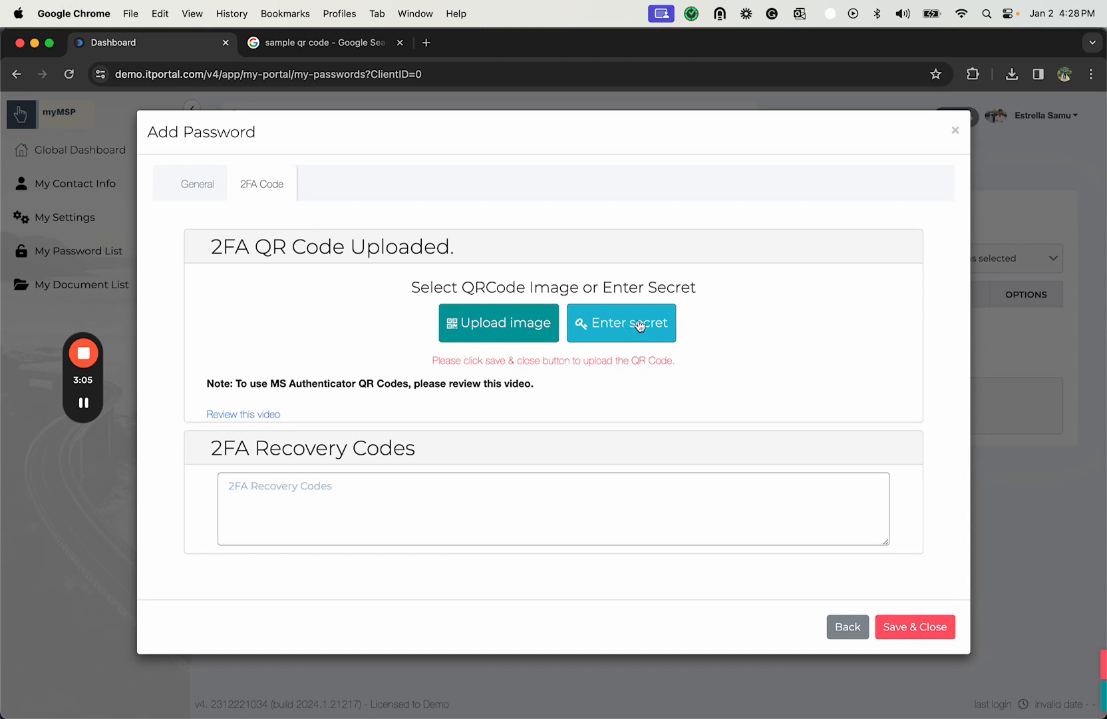
# - Enter the 2FA recovery code for the password entry
pyautogui.click(253, 488)
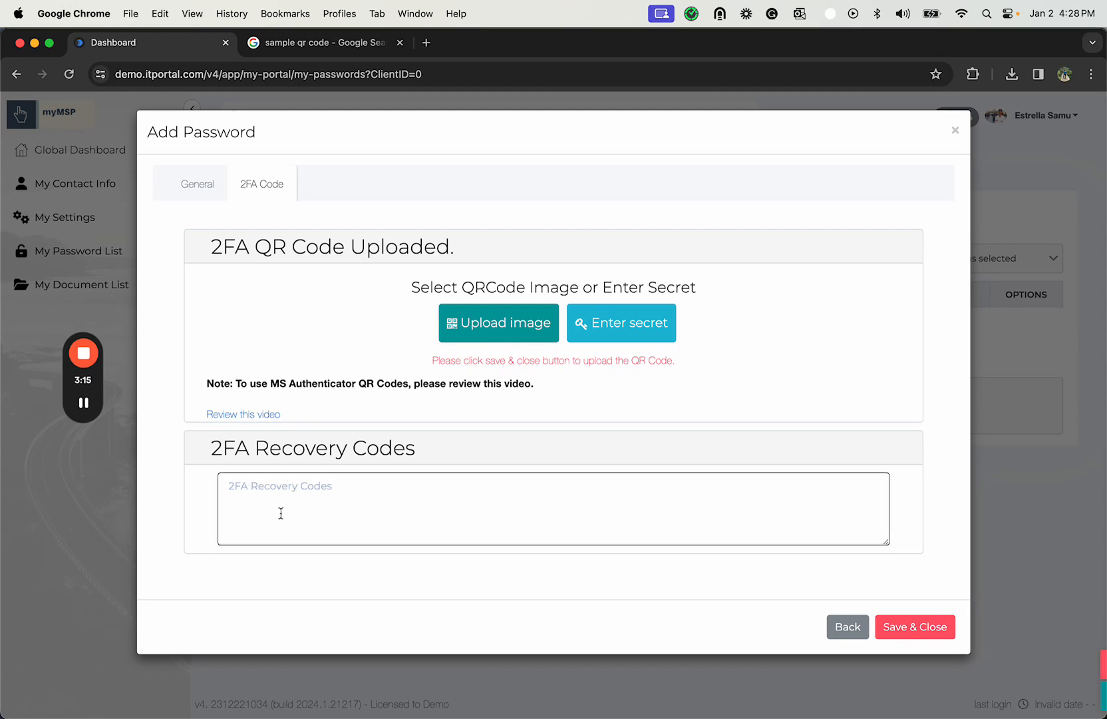
pyautogui.write('12345678')
# - Add the note 123445667 to the entry's general details, and save and close the new password entry
pyautogui.click(197, 198)
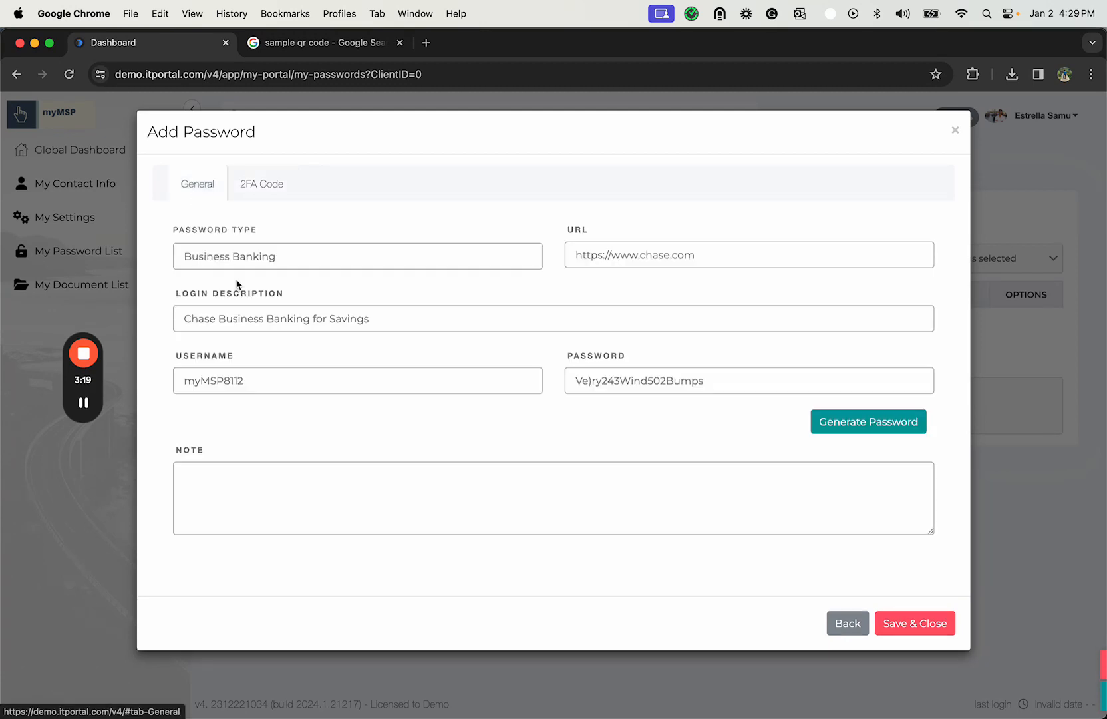
pyautogui.click(247, 472)
pyautogui.write('123445667')
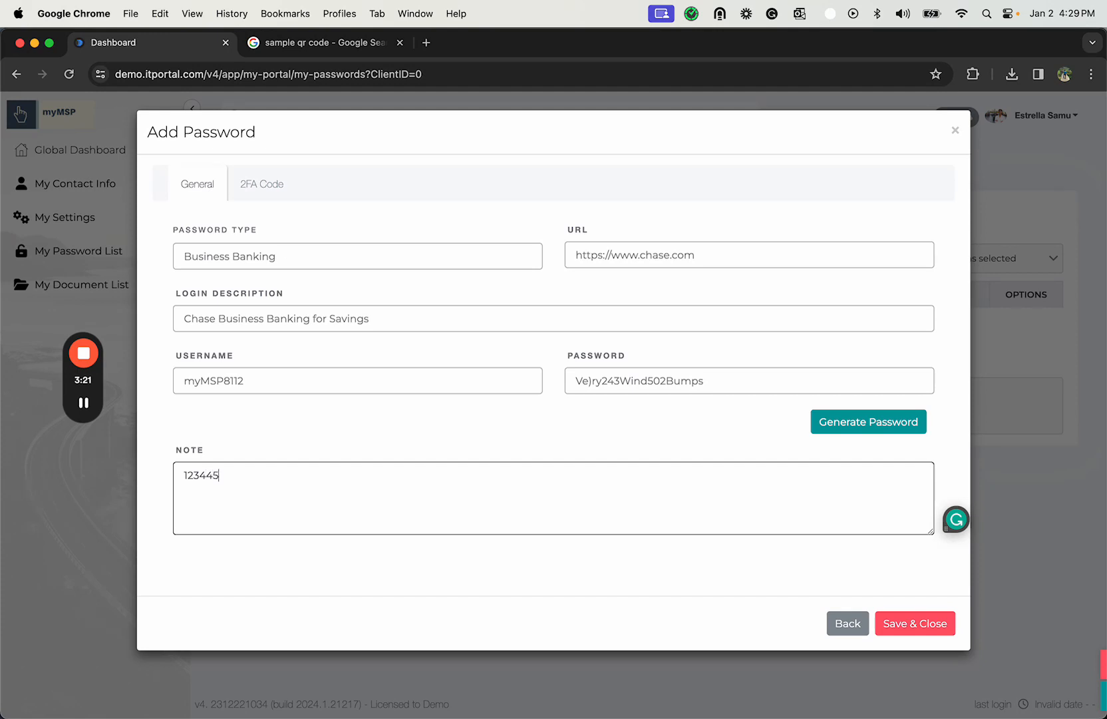
pyautogui.click(266, 191)
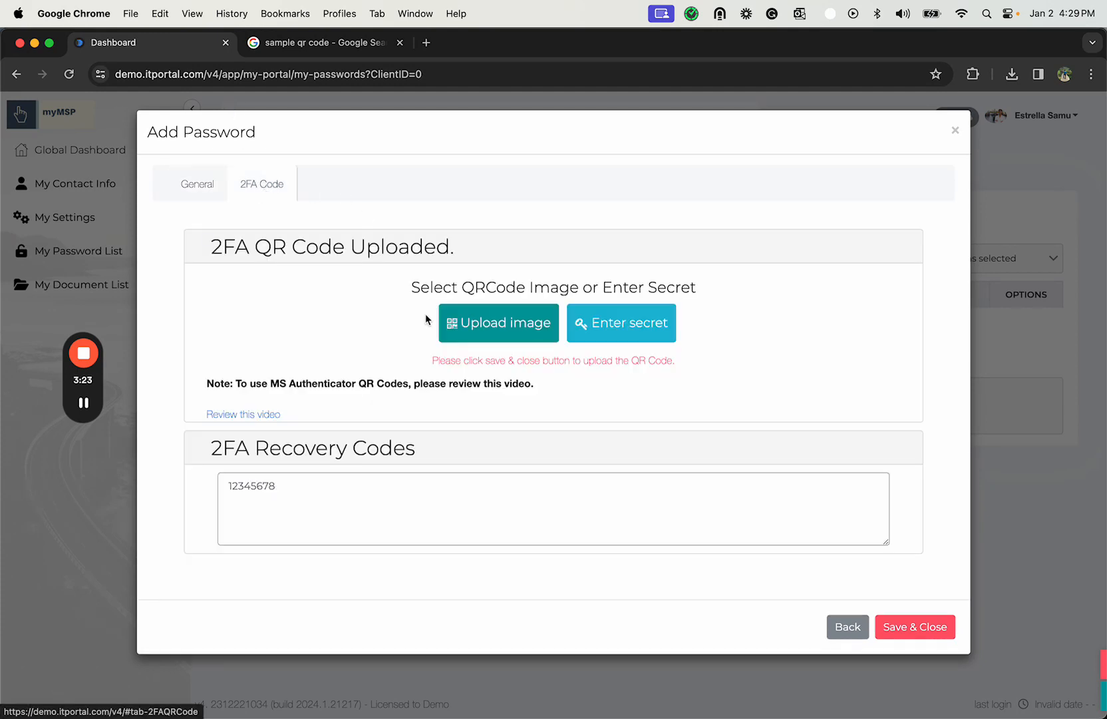
pyautogui.click(943, 626)
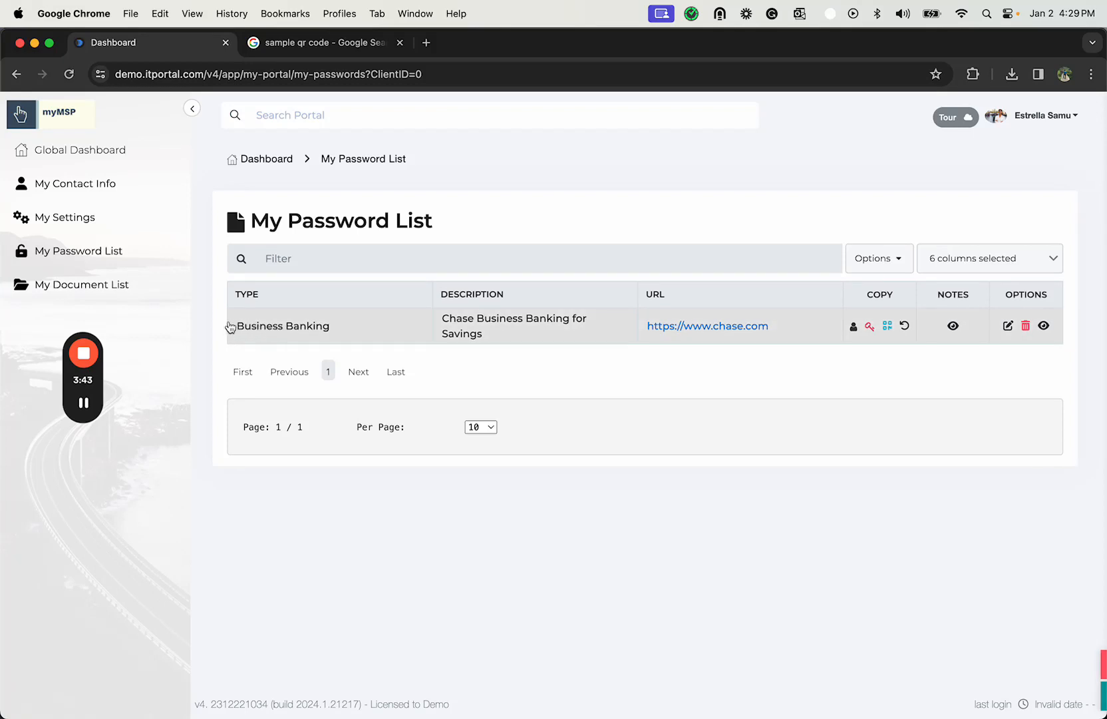
# - Install the IT Portal Password Lookup extension in Chrome from the portal's Browser Extension settings
pyautogui.click(88, 151)
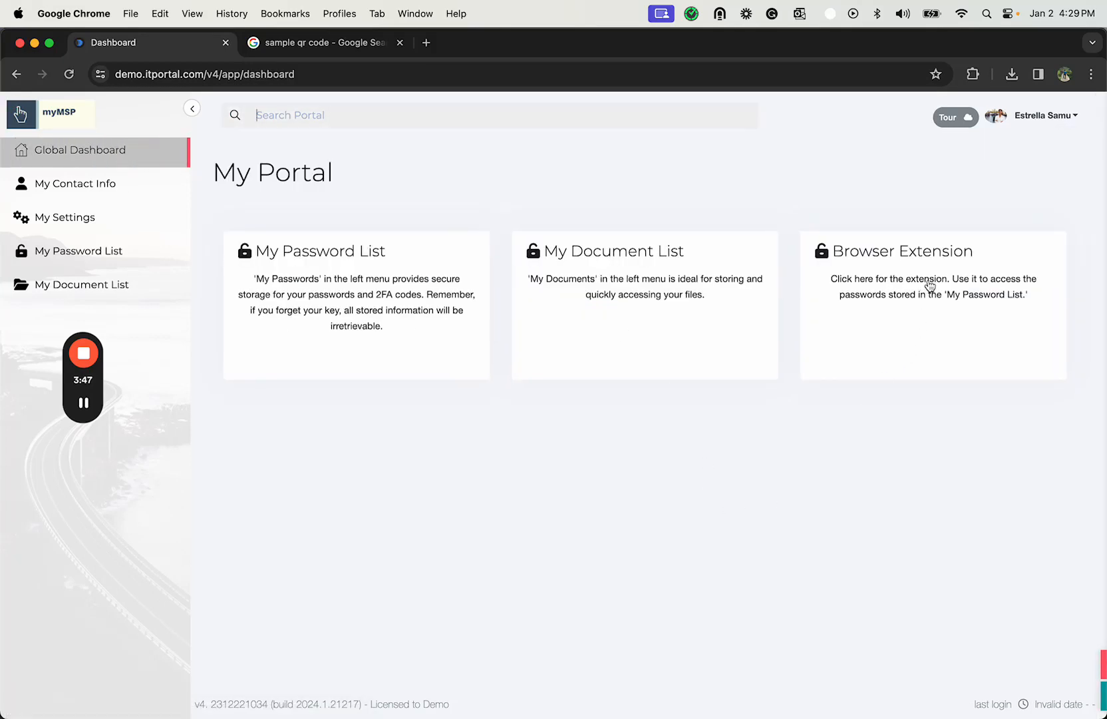
pyautogui.click(907, 285)
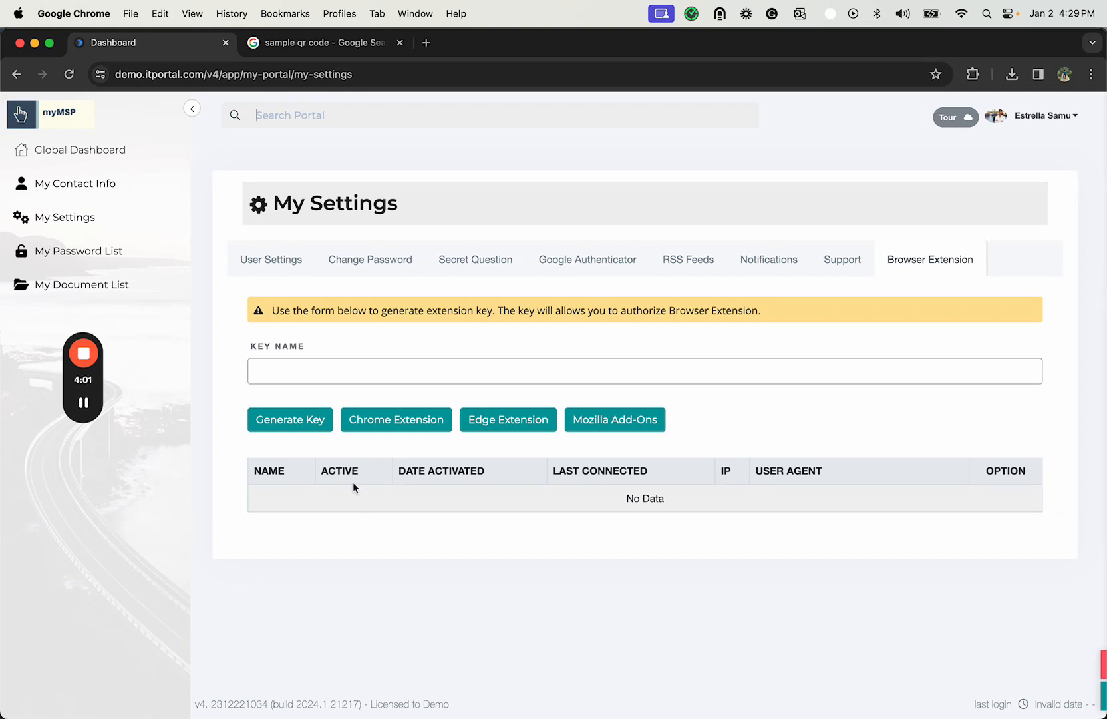
pyautogui.click(384, 428)
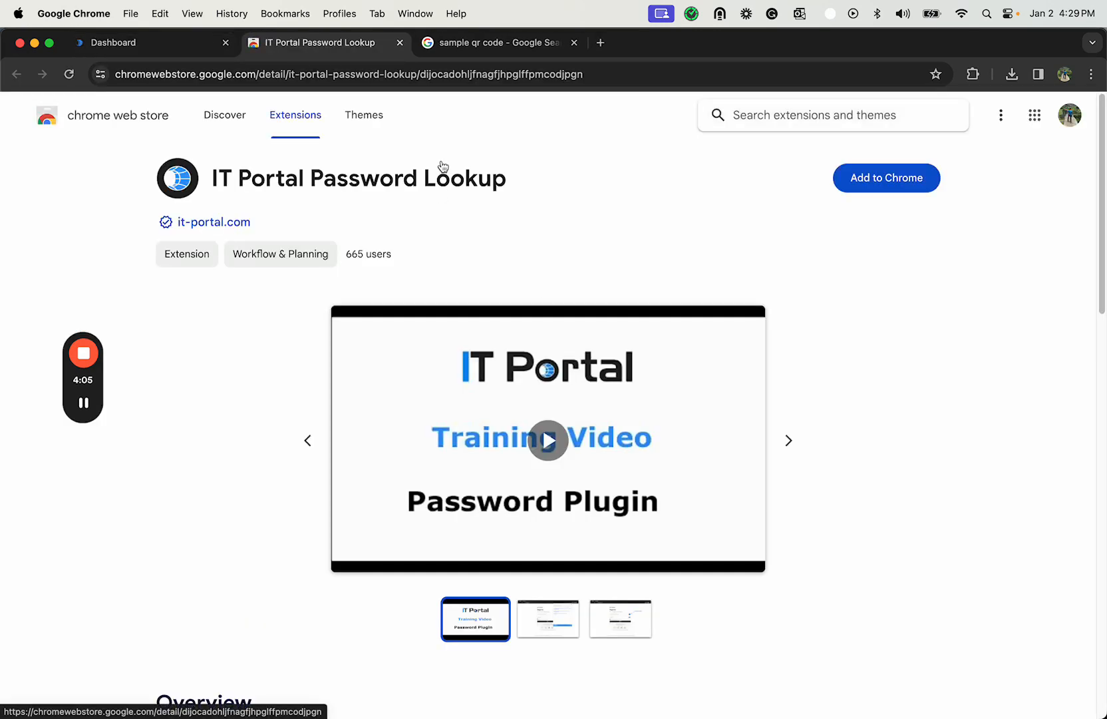
pyautogui.click(899, 187)
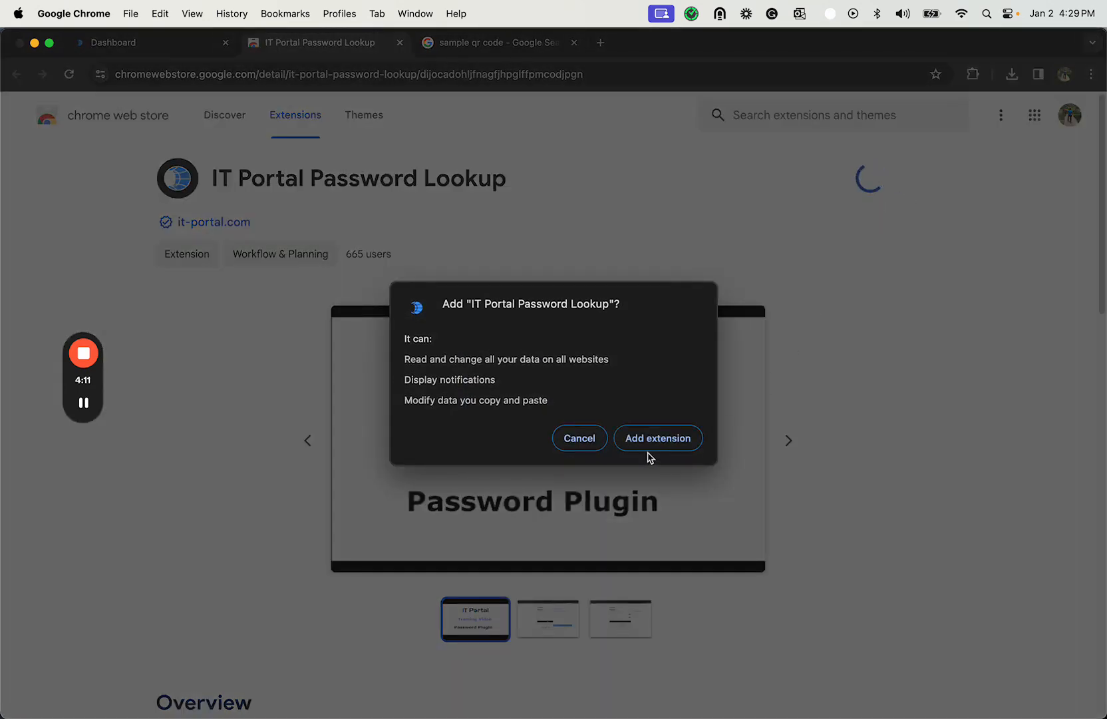
pyautogui.click(649, 445)
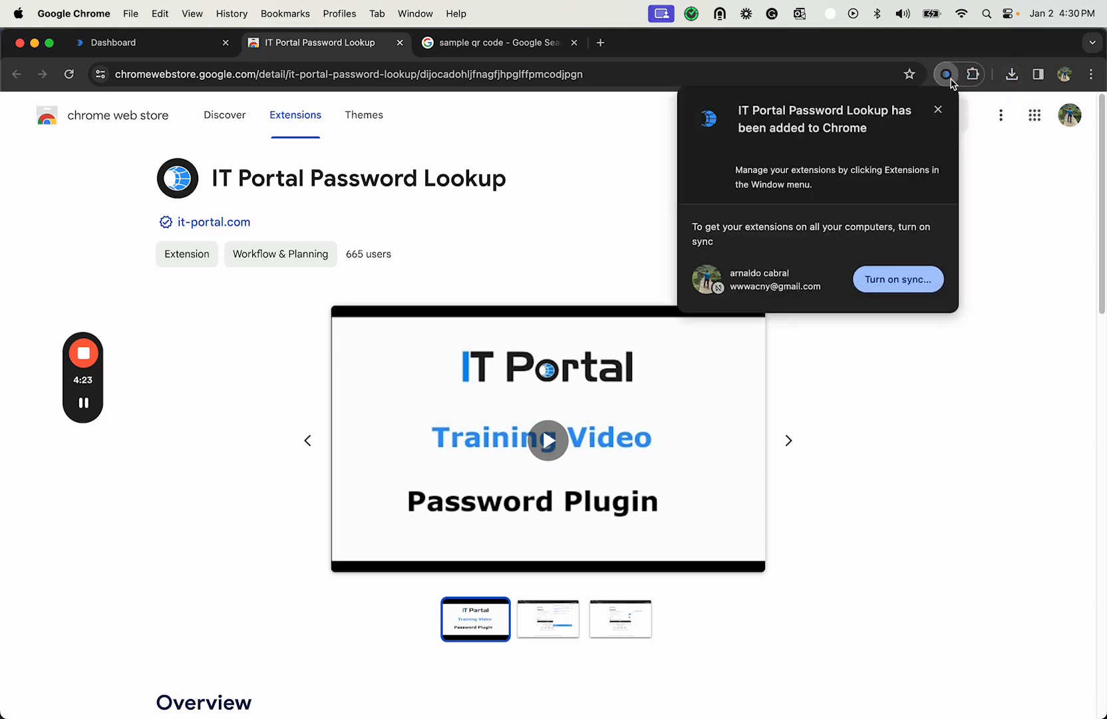
# - Pin the IT Portal Password Lookup extension in Chrome
pyautogui.click(972, 74)
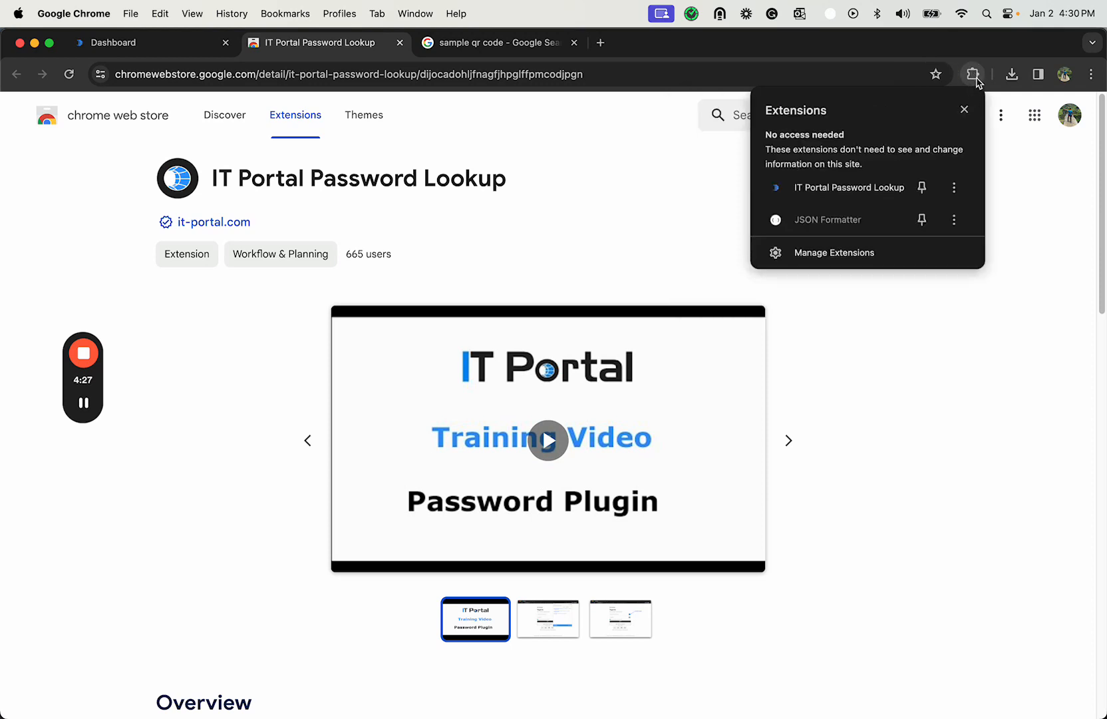
pyautogui.click(923, 188)
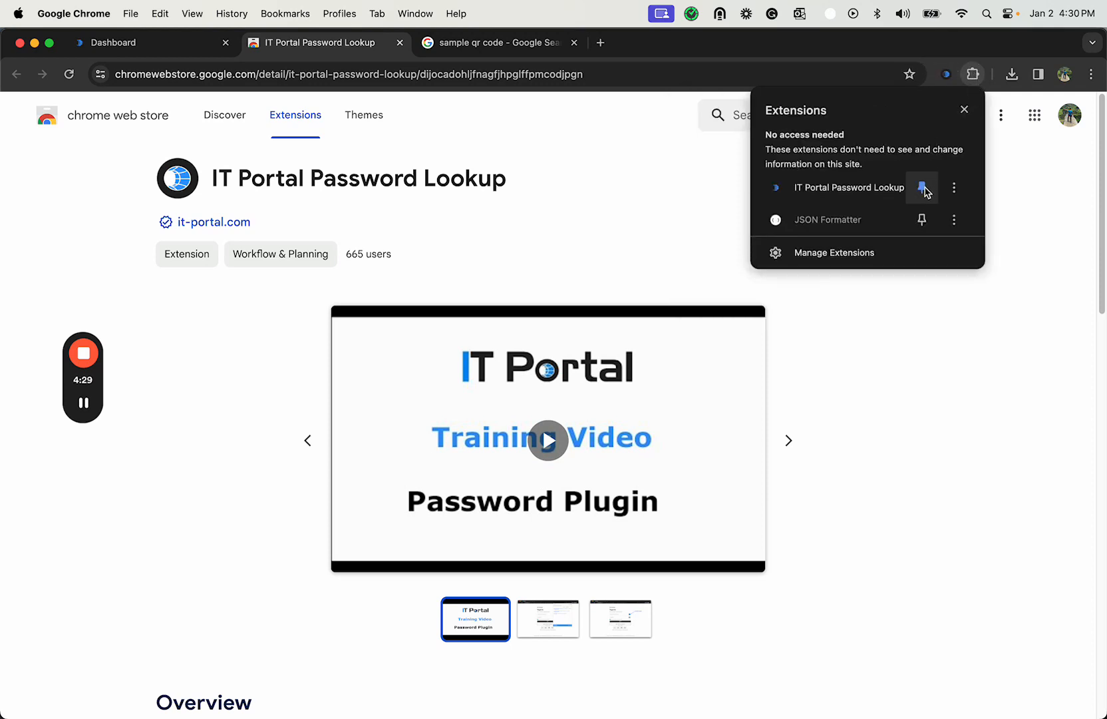
pyautogui.click(911, 336)
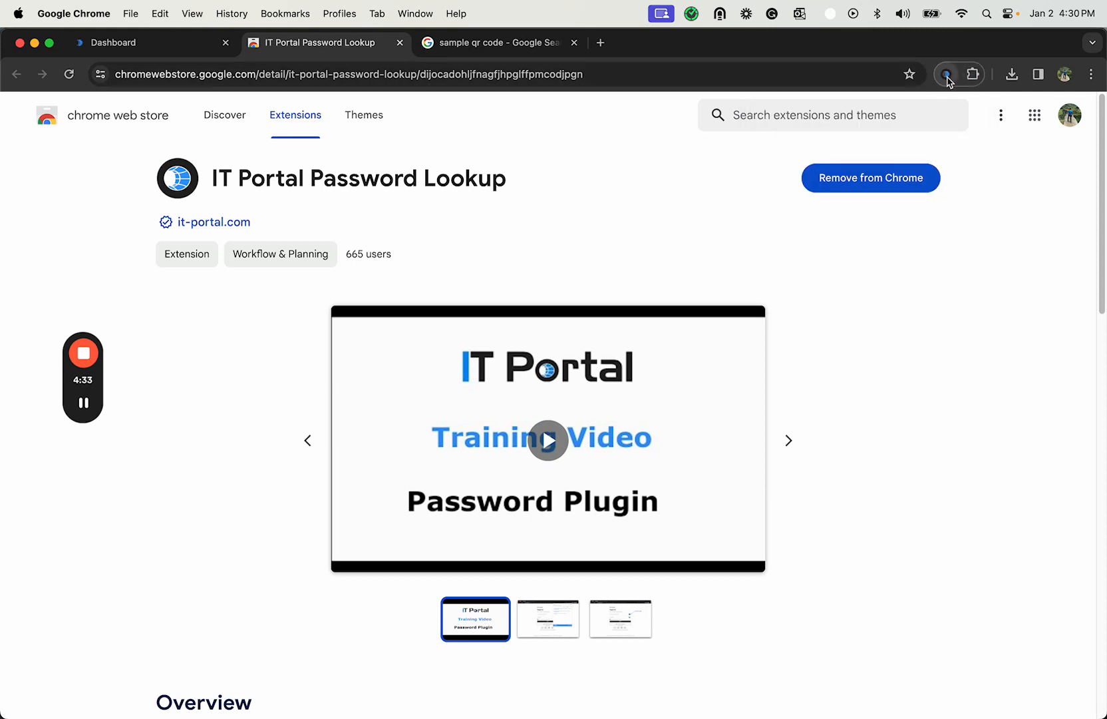
# - Generate a browser extension key named My Key in the portal settings and copy its authorization key
pyautogui.click(200, 47)
pyautogui.click(389, 371)
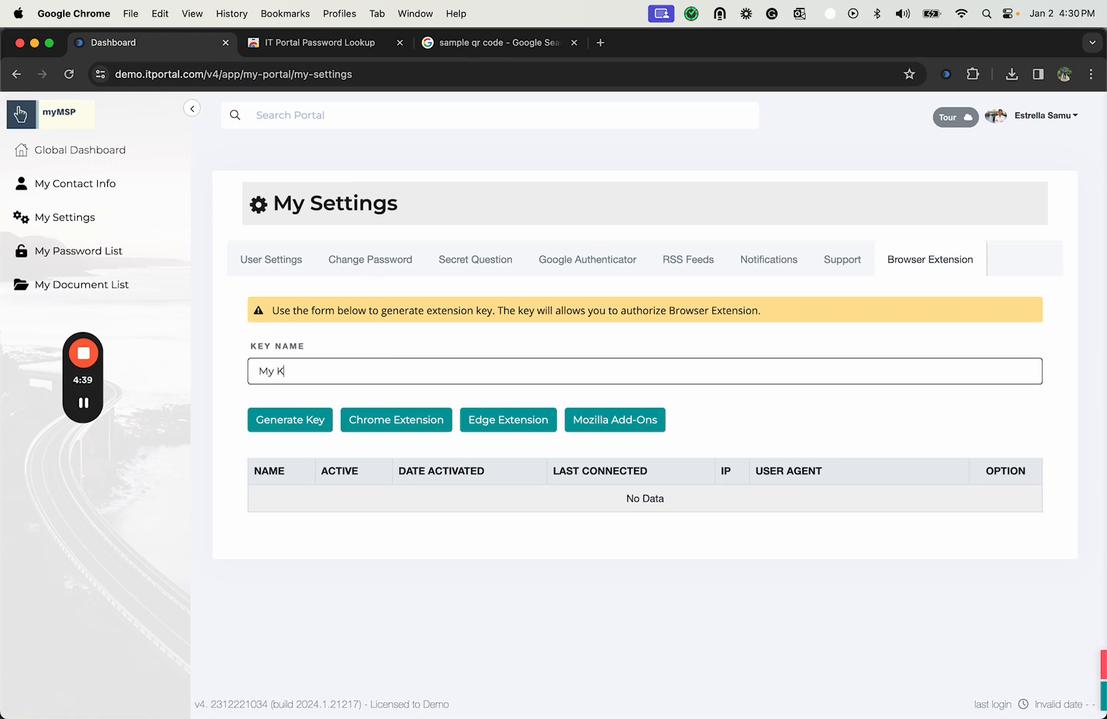
pyautogui.click(287, 418)
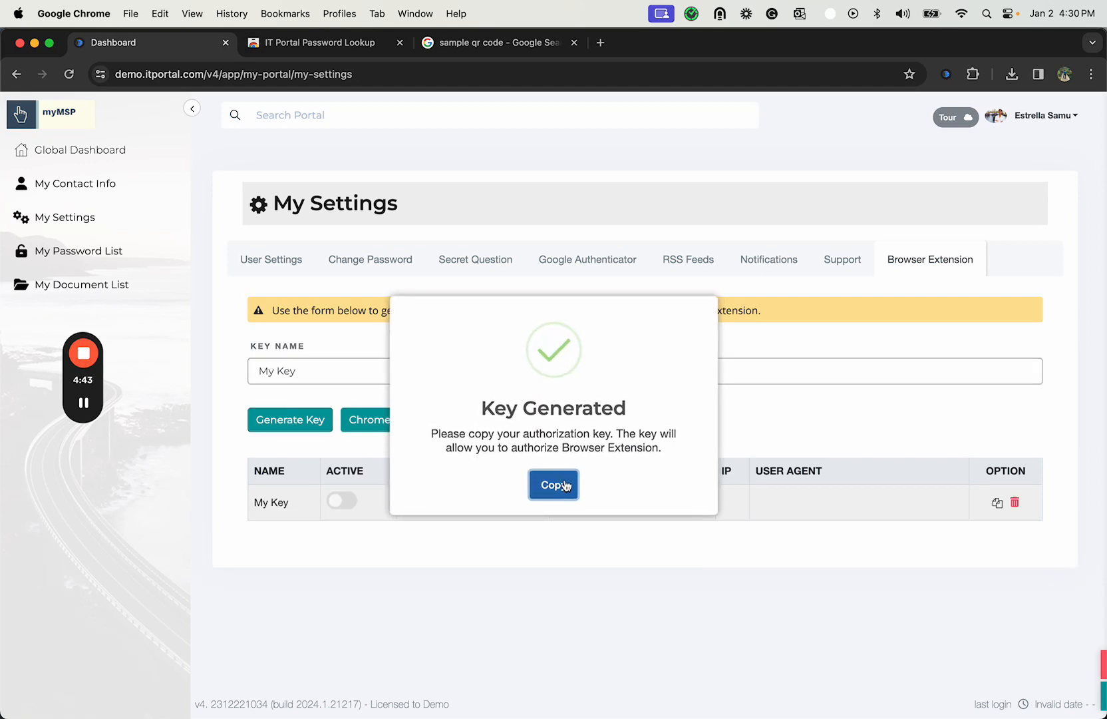
pyautogui.click(564, 485)
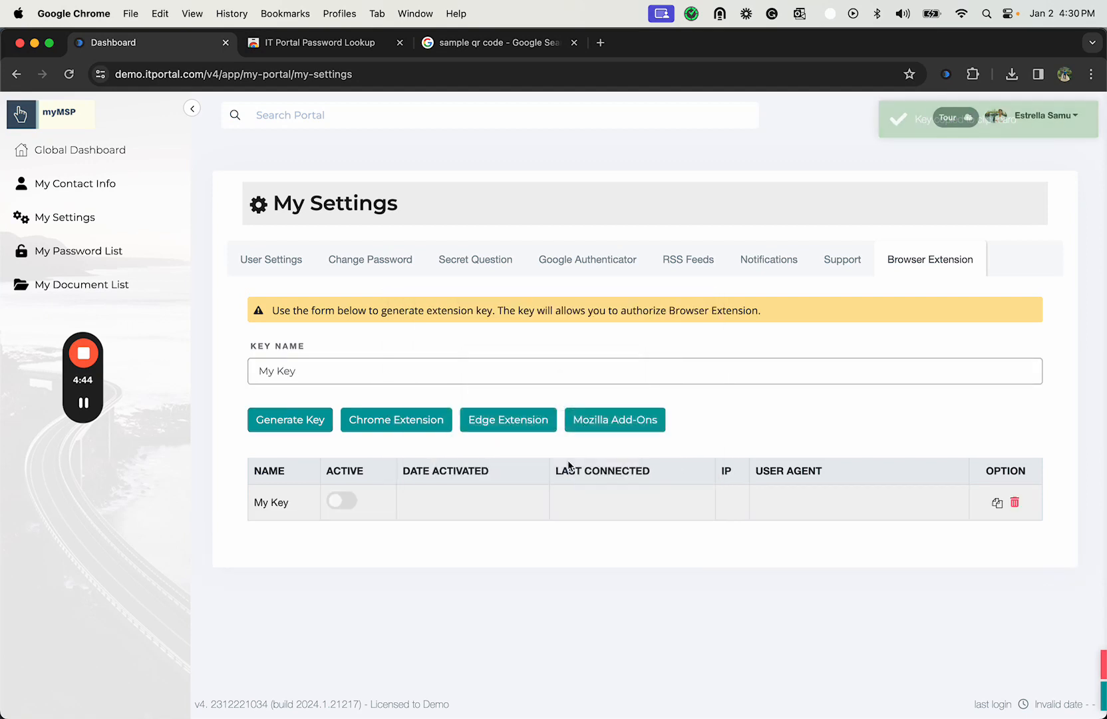
# - Log on to the IT Portal Password Lookup extension with the copied authorization key and the personal encryption key
pyautogui.click(947, 73)
pyautogui.click(800, 265)
pyautogui.press('super+v')
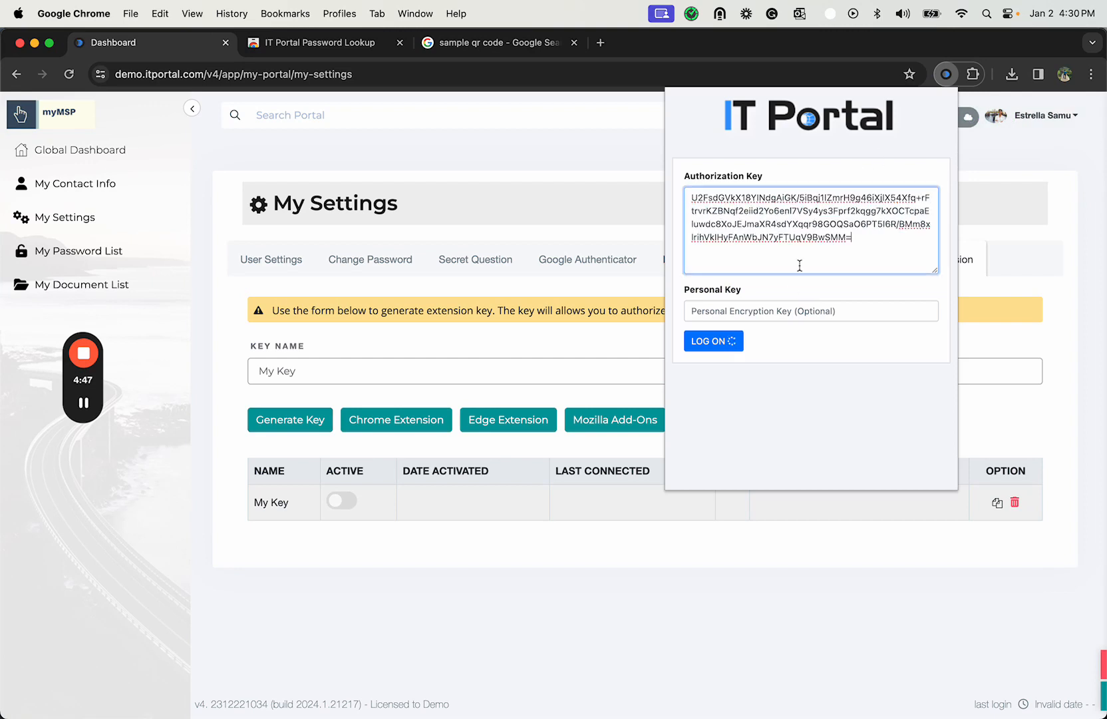
pyautogui.click(773, 310)
pyautogui.write('a')
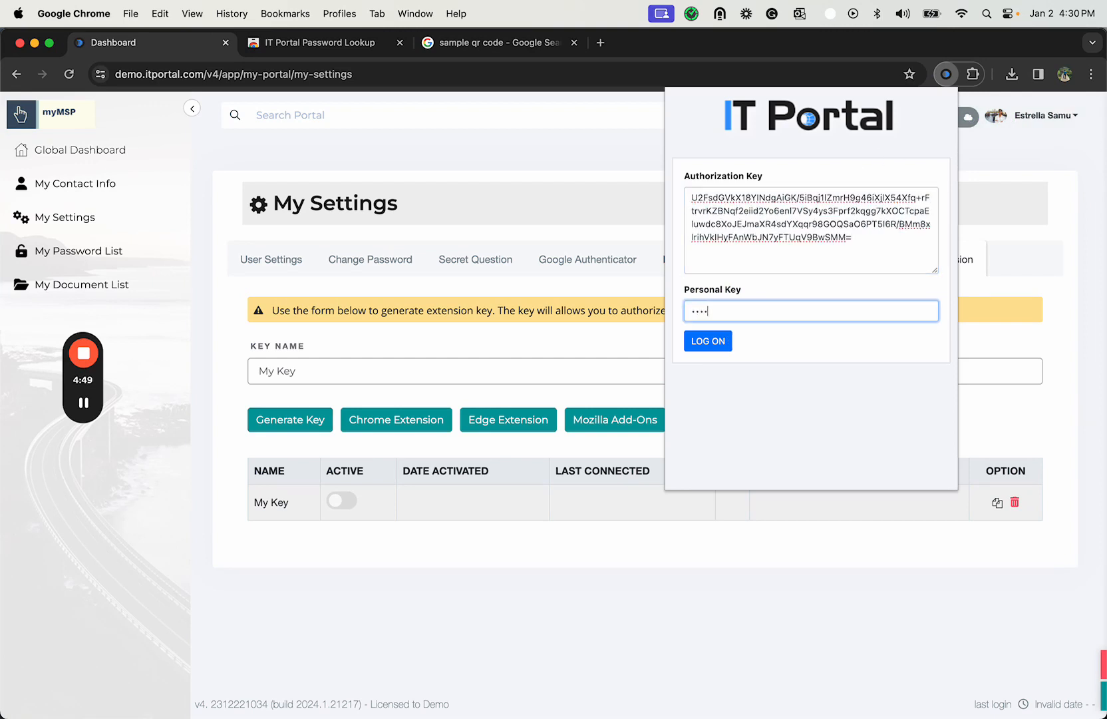
pyautogui.click(708, 342)
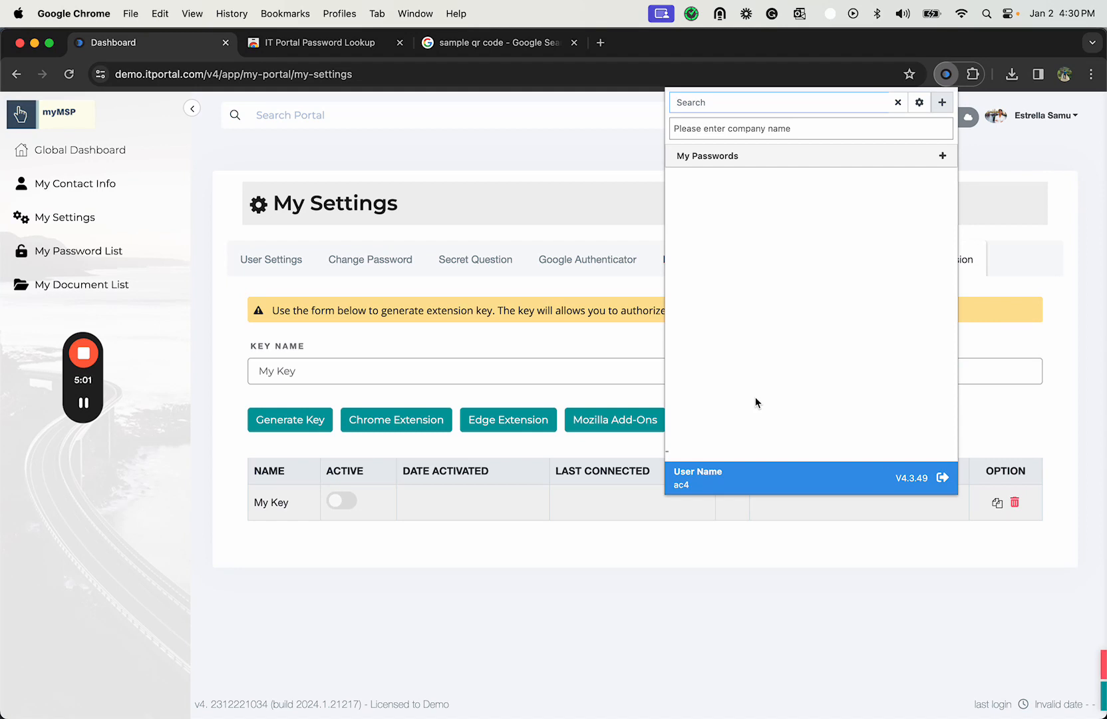
# - Search the extension's stored passwords for chase
pyautogui.write('chase')
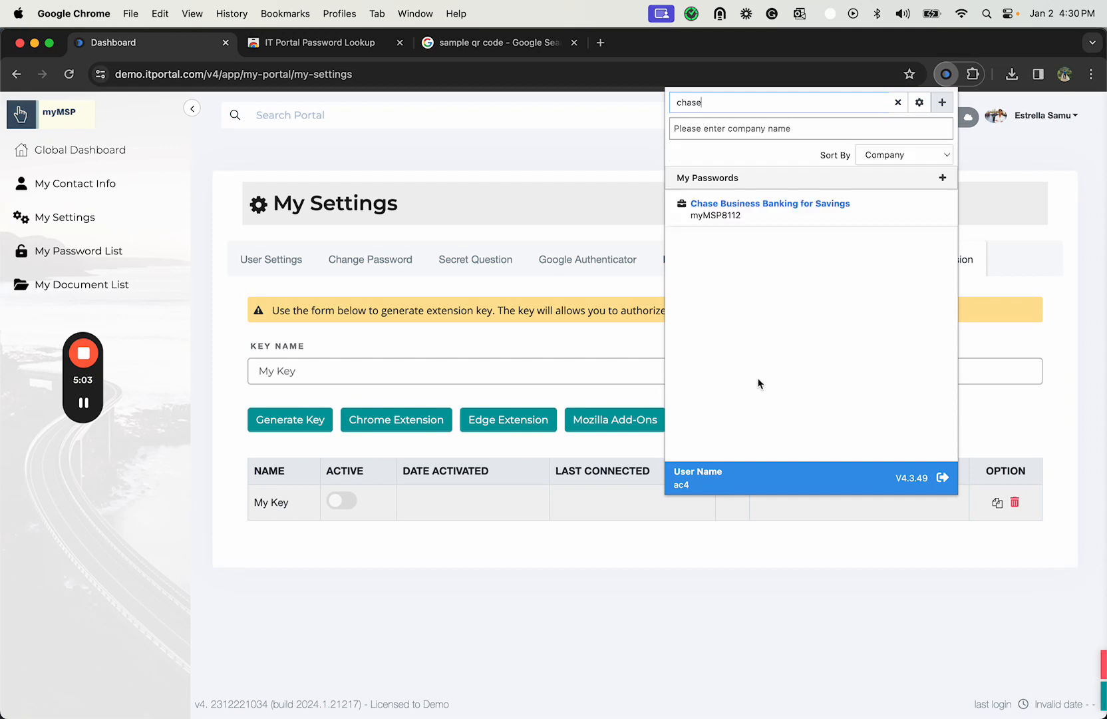
pyautogui.moveTo(774, 224)
# - Start a new credential in the extension with object type My Password and review the form's fields
pyautogui.click(943, 104)
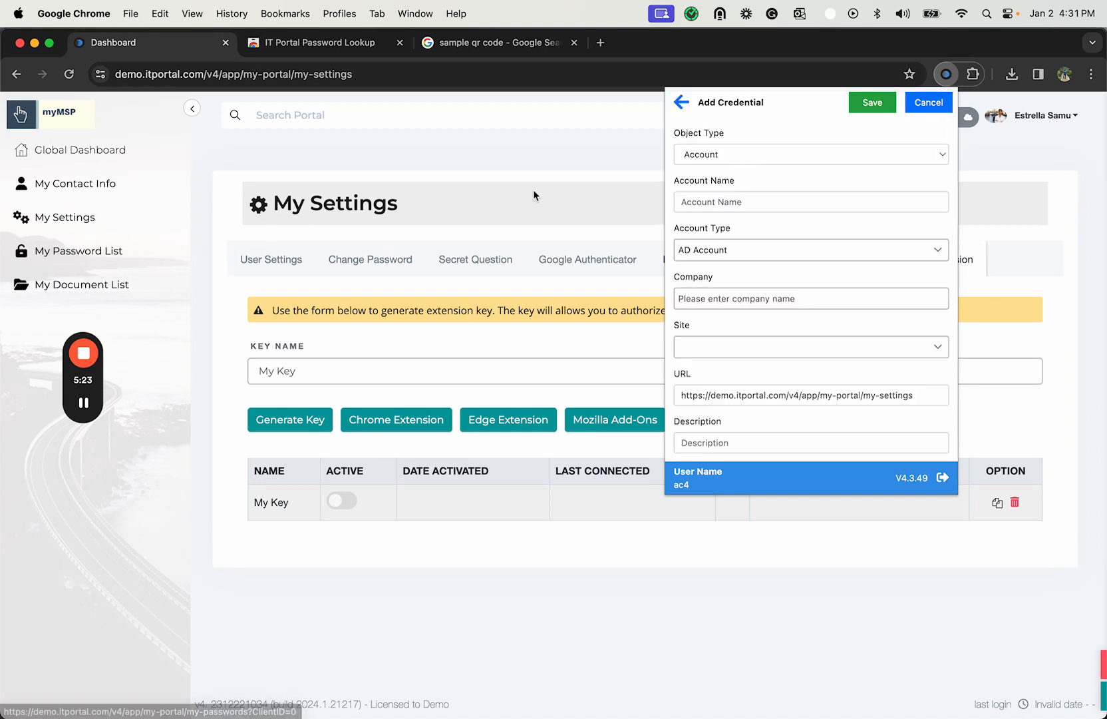
pyautogui.click(704, 155)
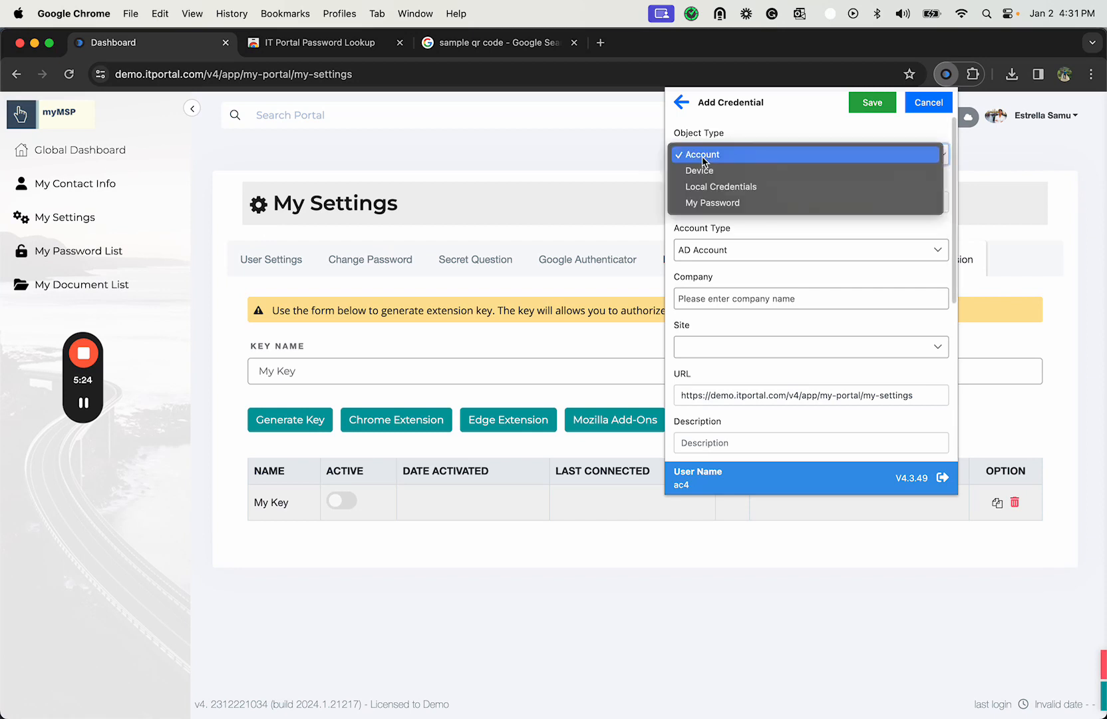
pyautogui.click(718, 203)
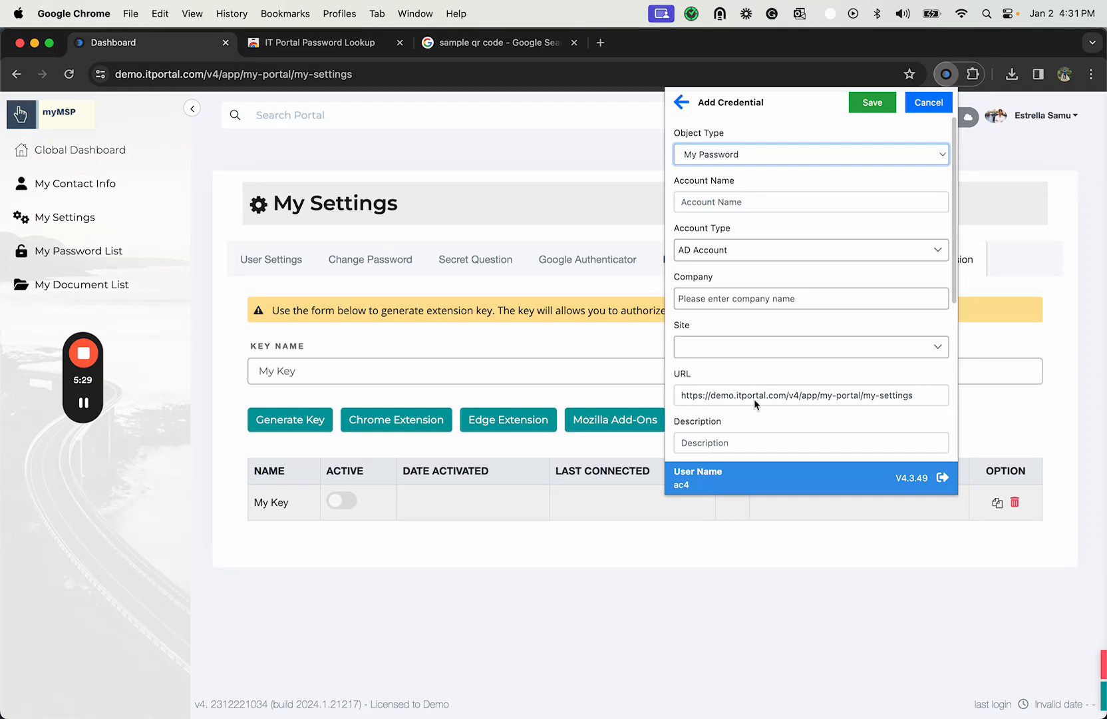
pyautogui.scroll(-5, 775, 443)
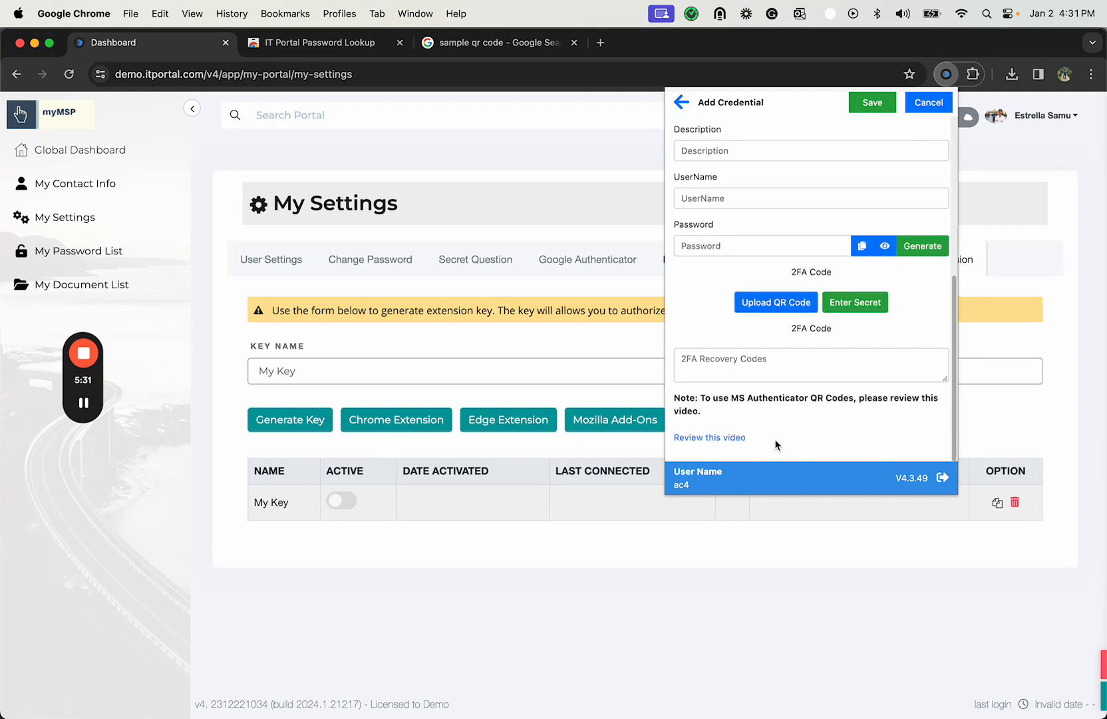
pyautogui.scroll(5, 775, 442)
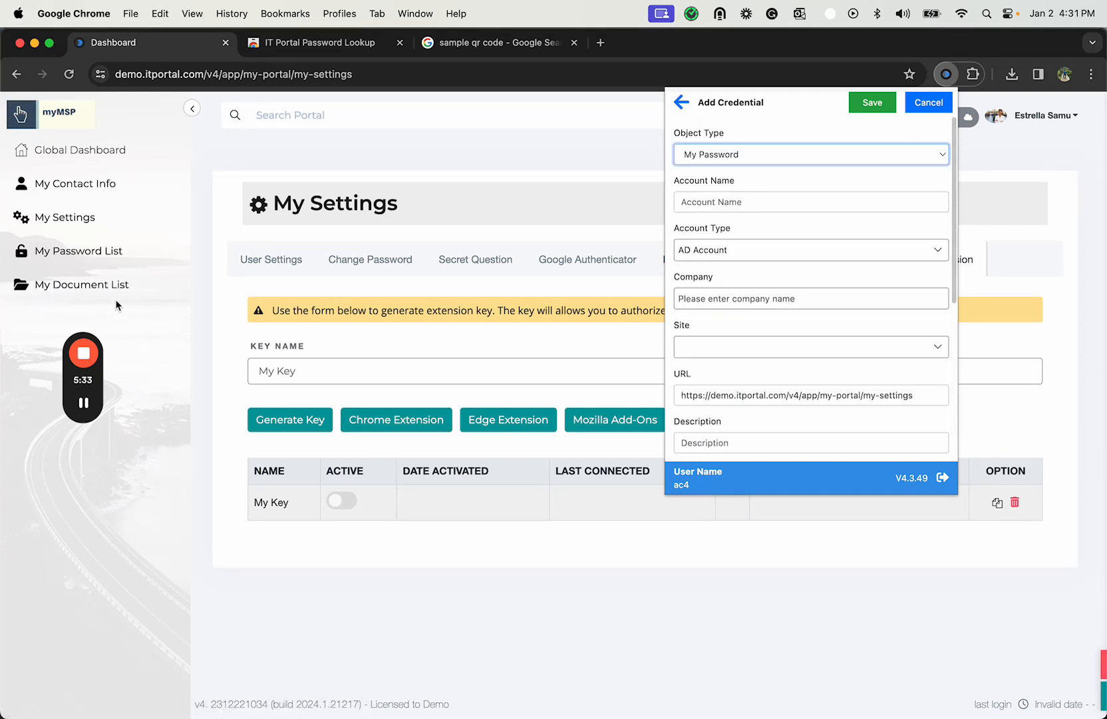
pyautogui.moveTo(91, 342)
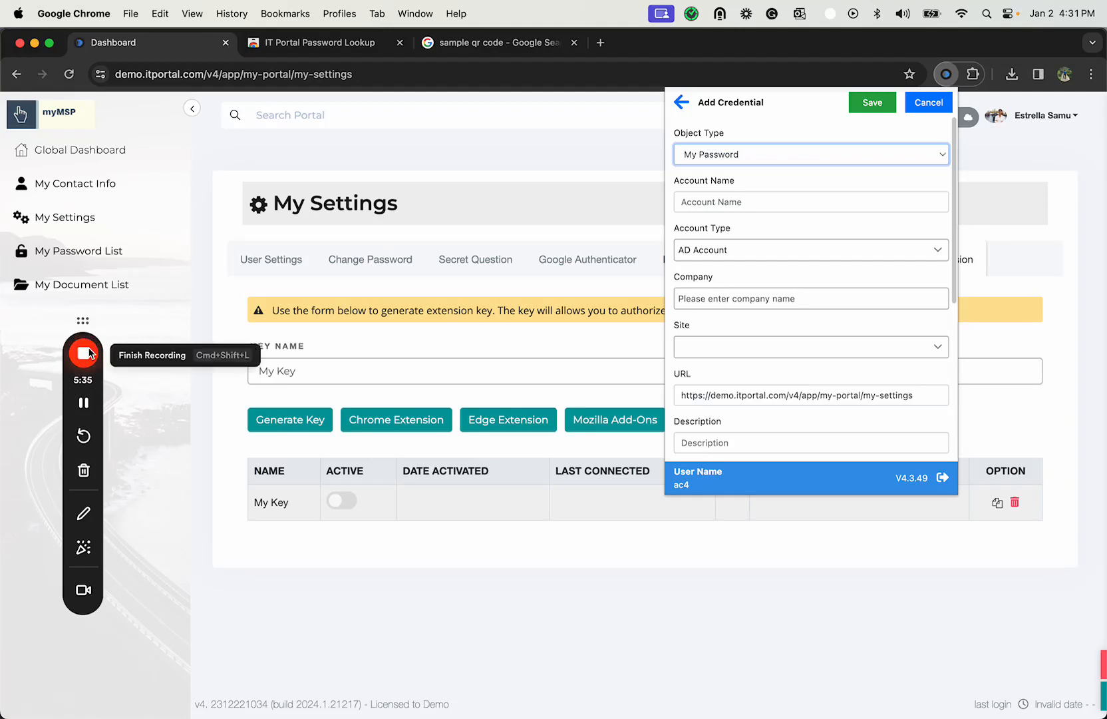